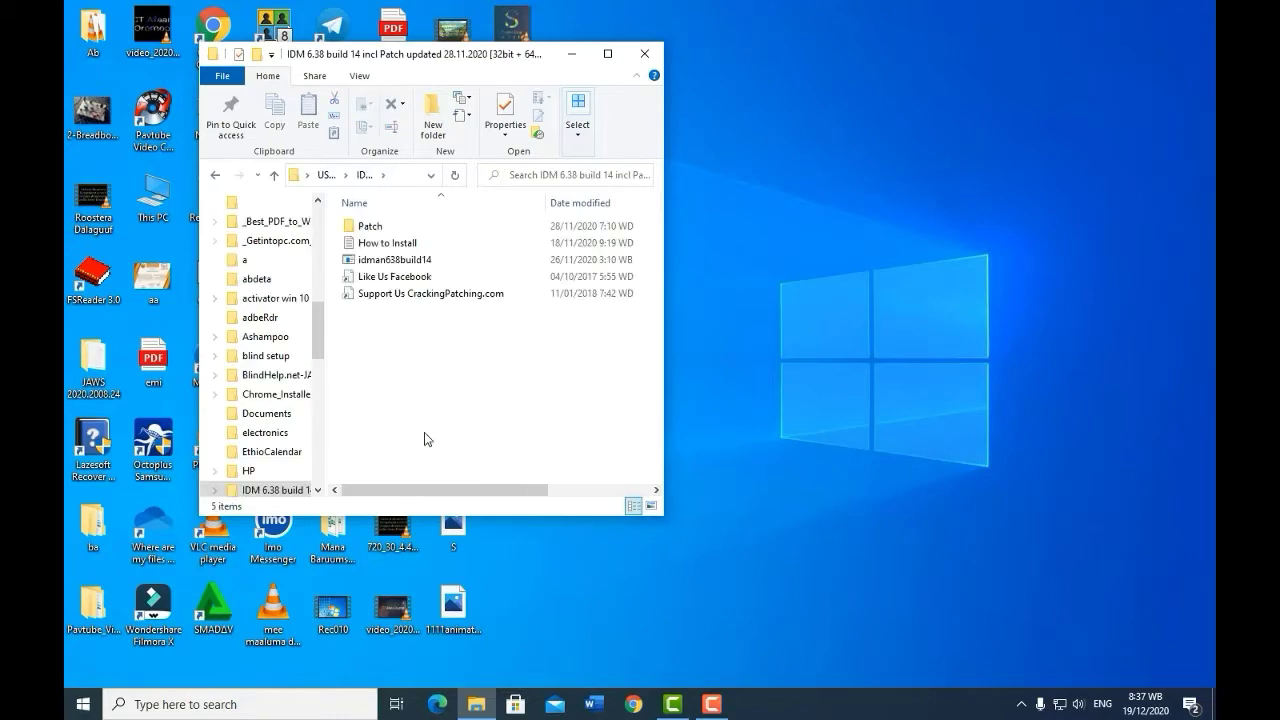
- Refresh the IDM 6.38 build 14 folder and run the idman638build14 installer as administrator
right_click(389, 365)
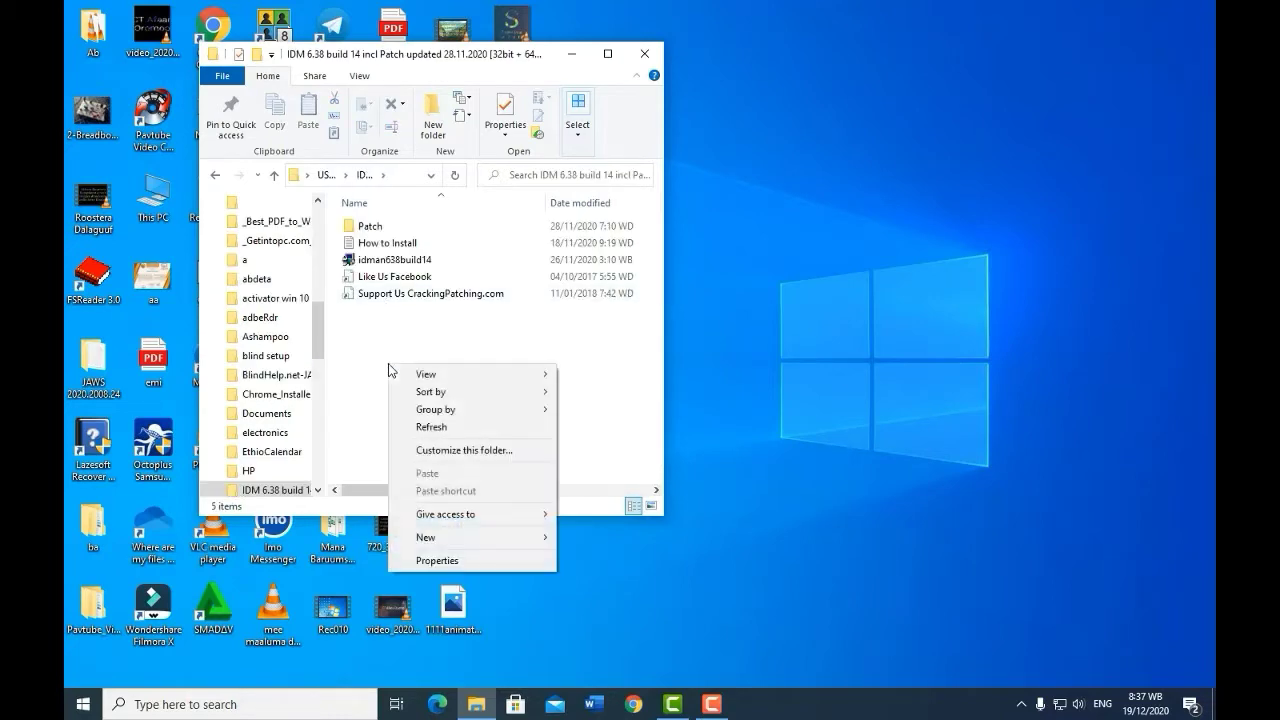
click(437, 436)
right_click(395, 258)
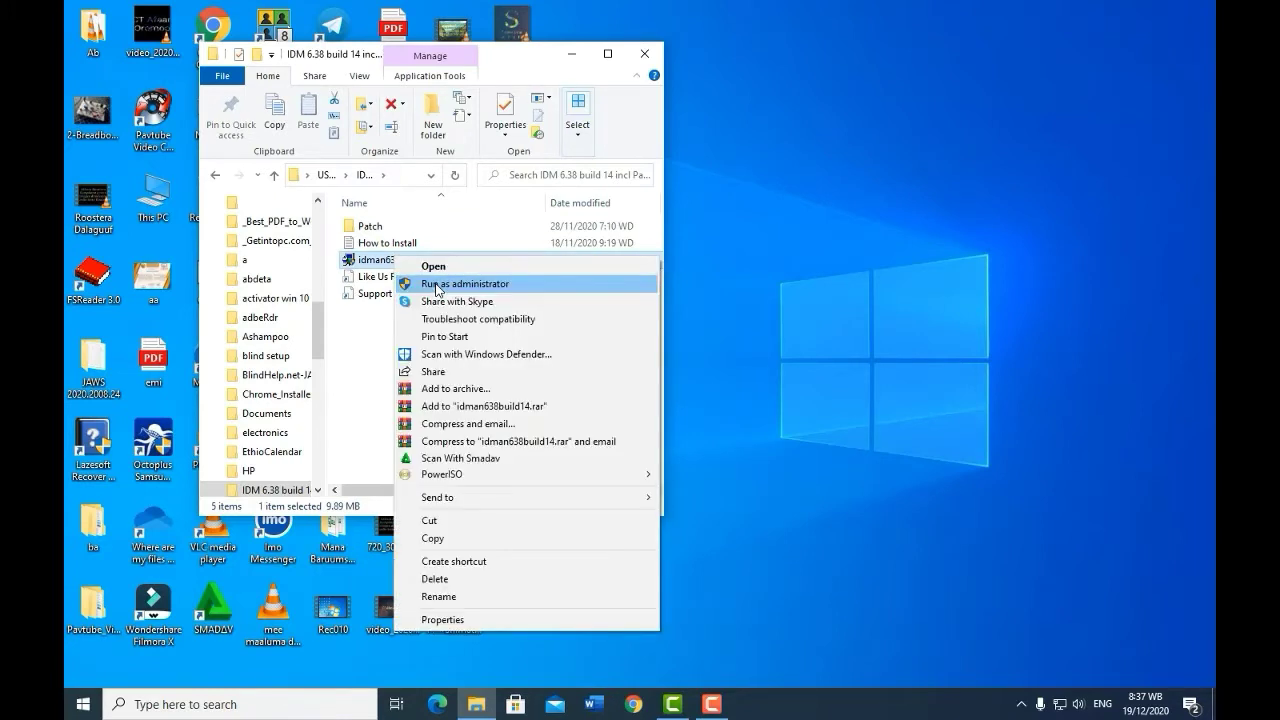
click(436, 286)
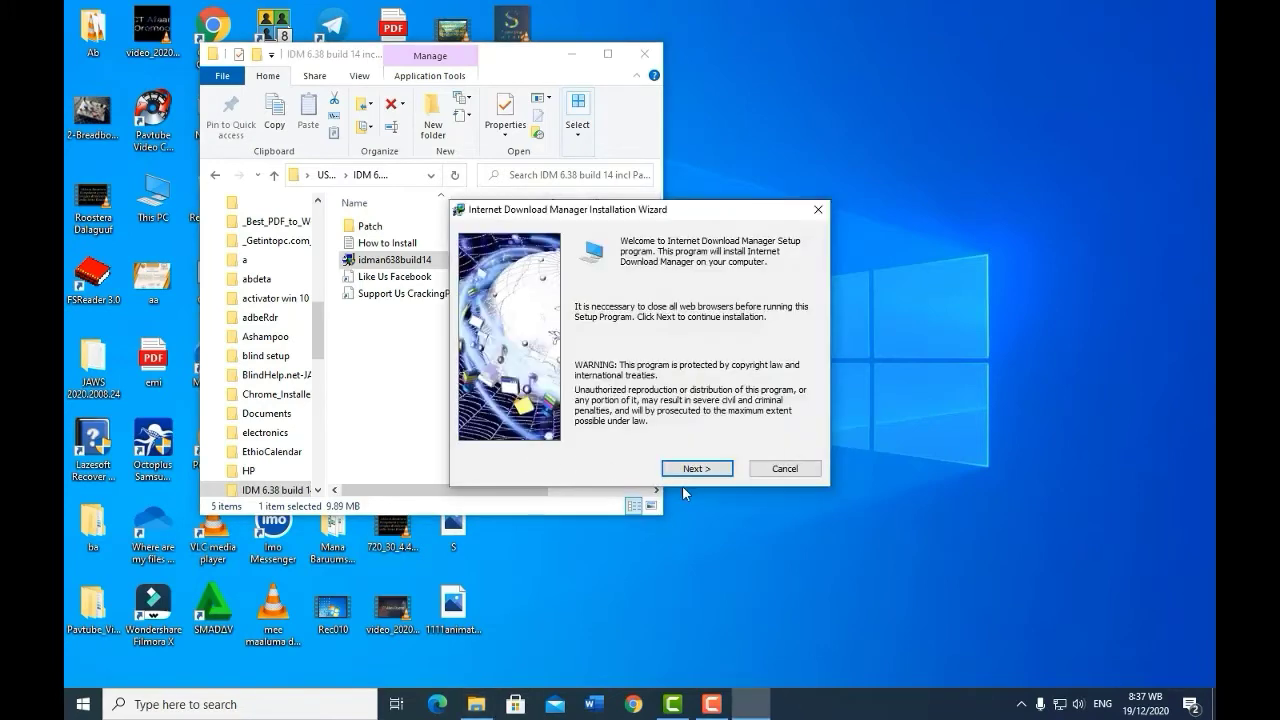
- Install Internet Download Manager, accepting the license terms and keeping the default destination folder and the desktop icon option
click(697, 469)
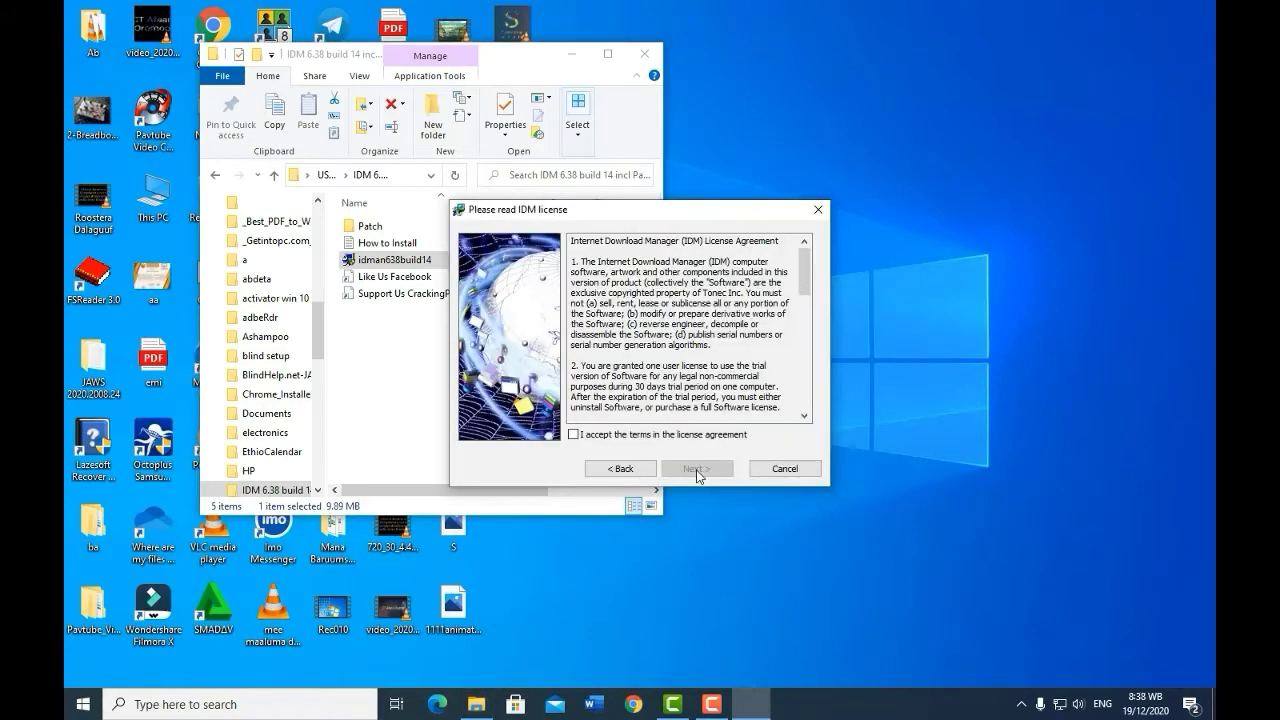
click(573, 435)
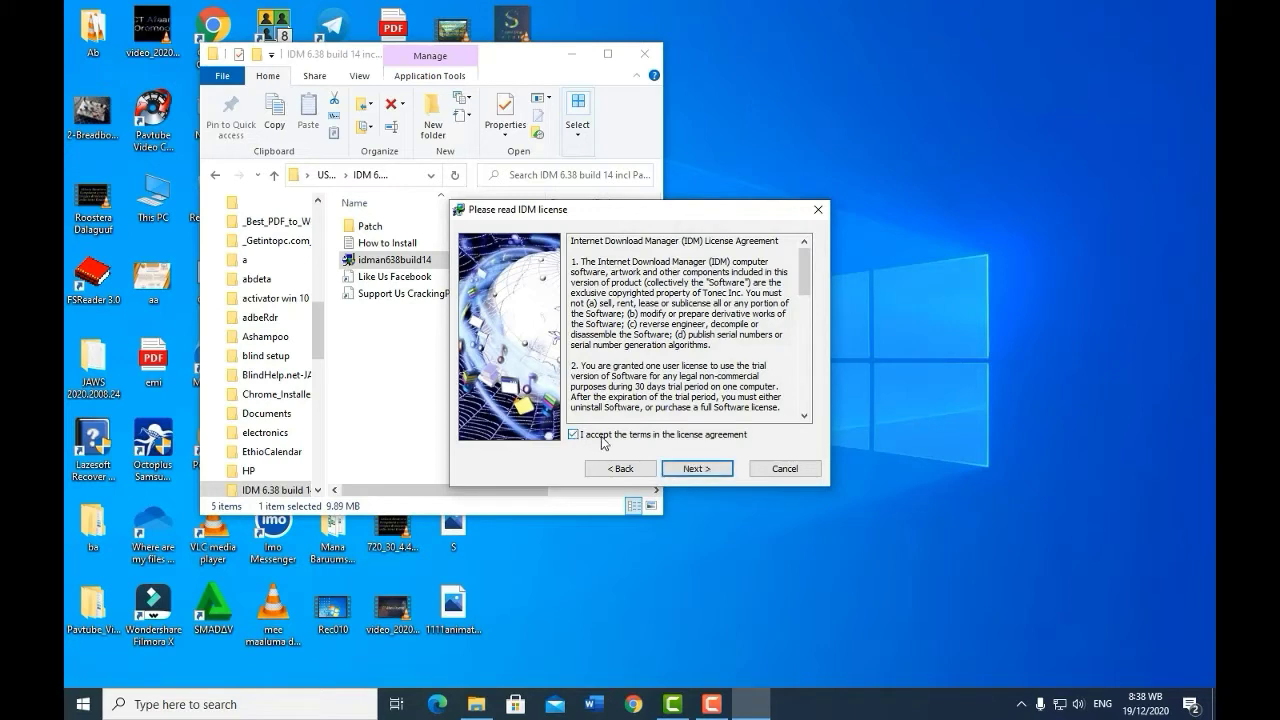
click(706, 472)
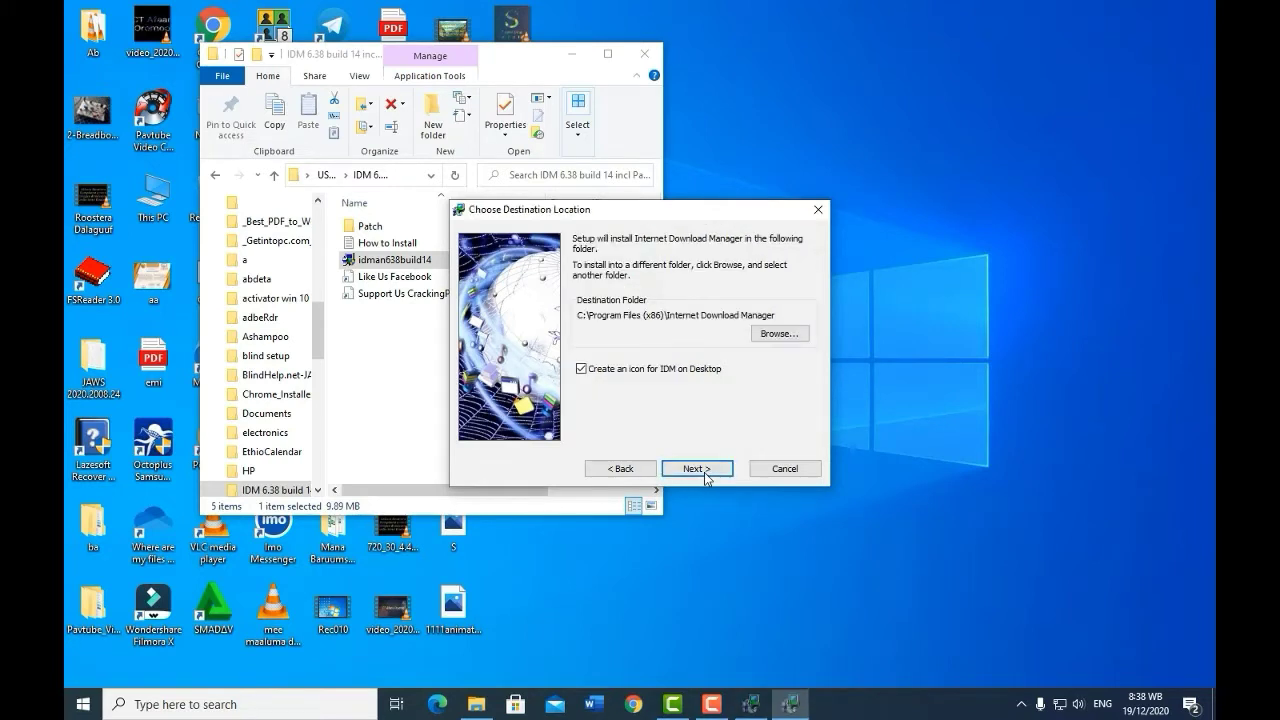
click(706, 472)
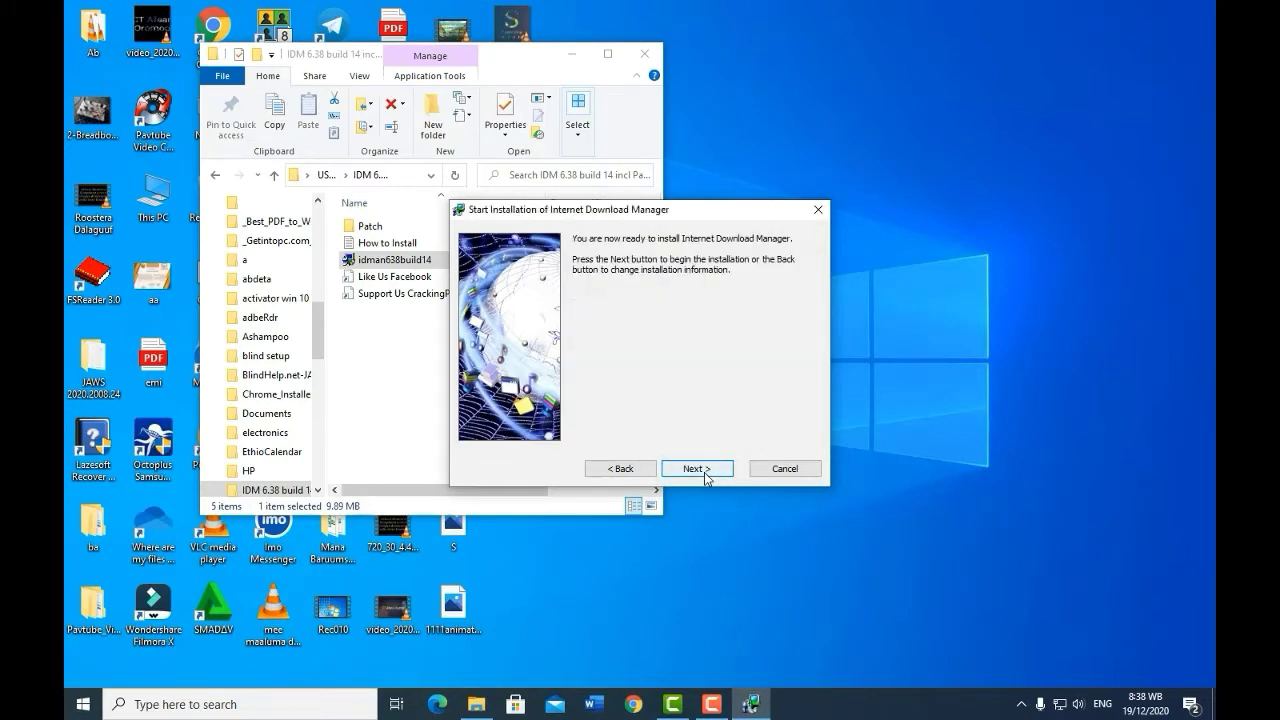
click(706, 472)
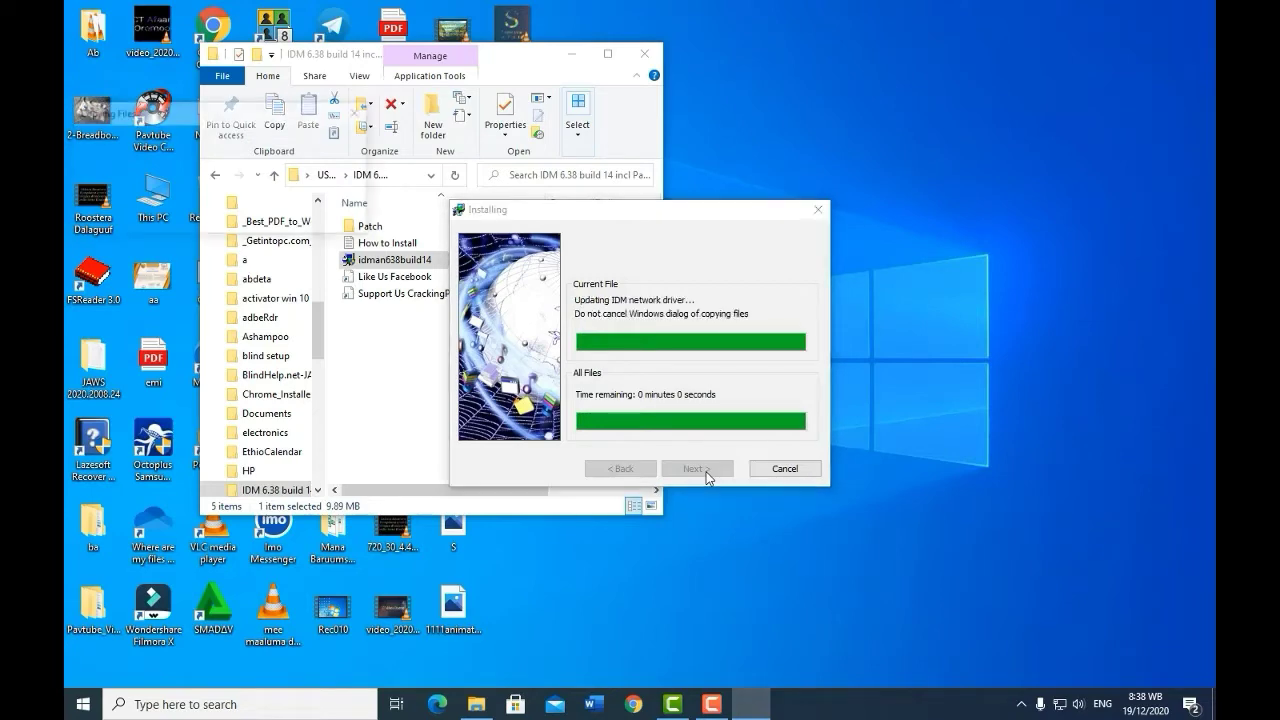
click(700, 469)
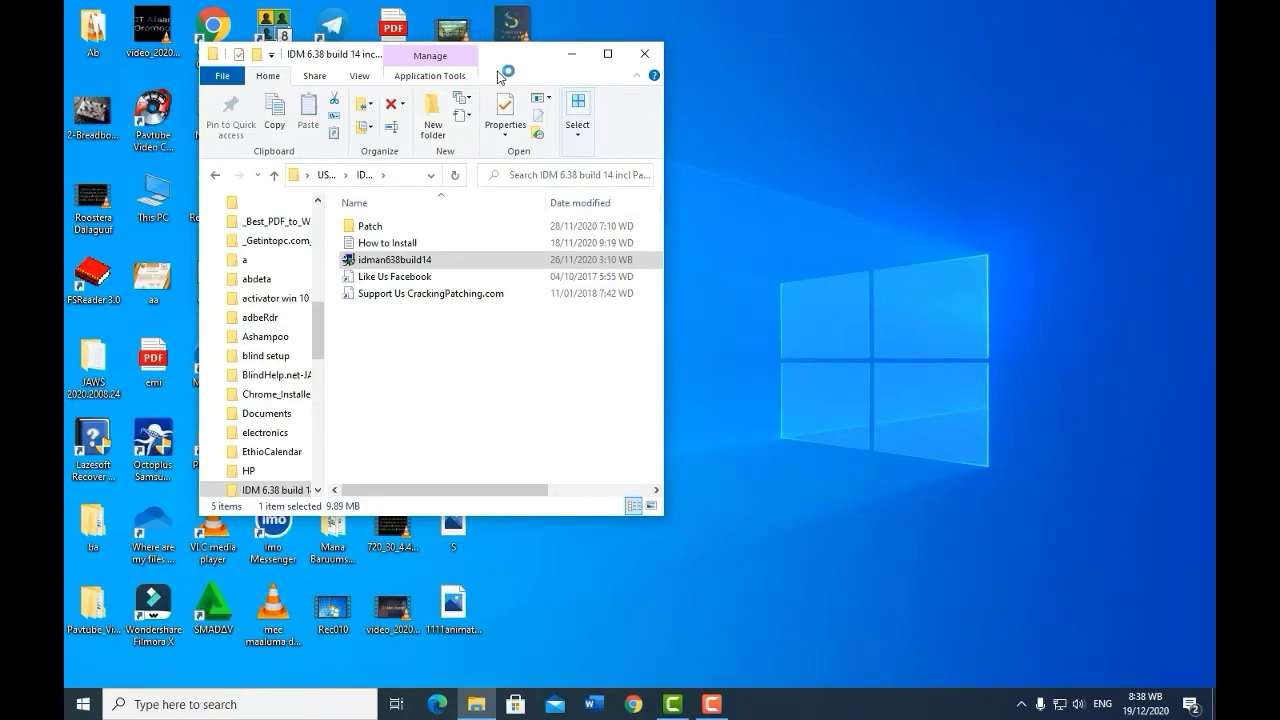
- Move the folder window aside and close the Google Chrome Integration window
drag(506, 62, 1027, 70)
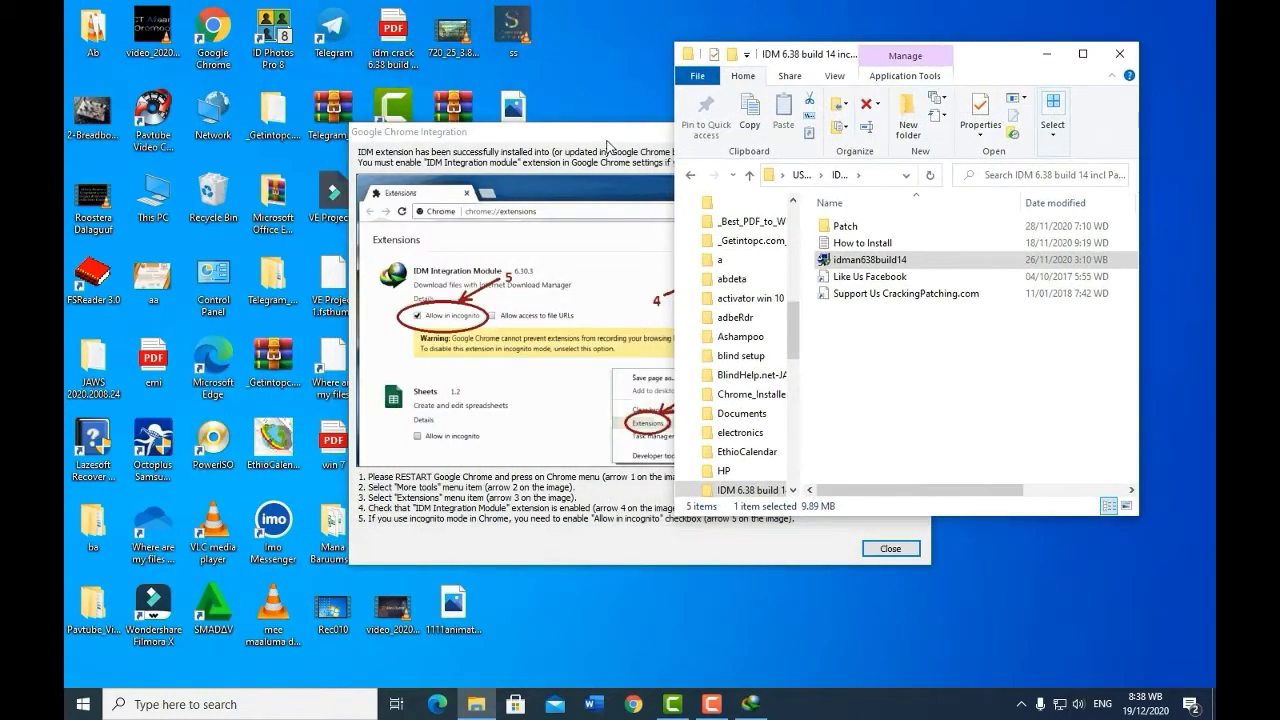
click(890, 533)
click(889, 549)
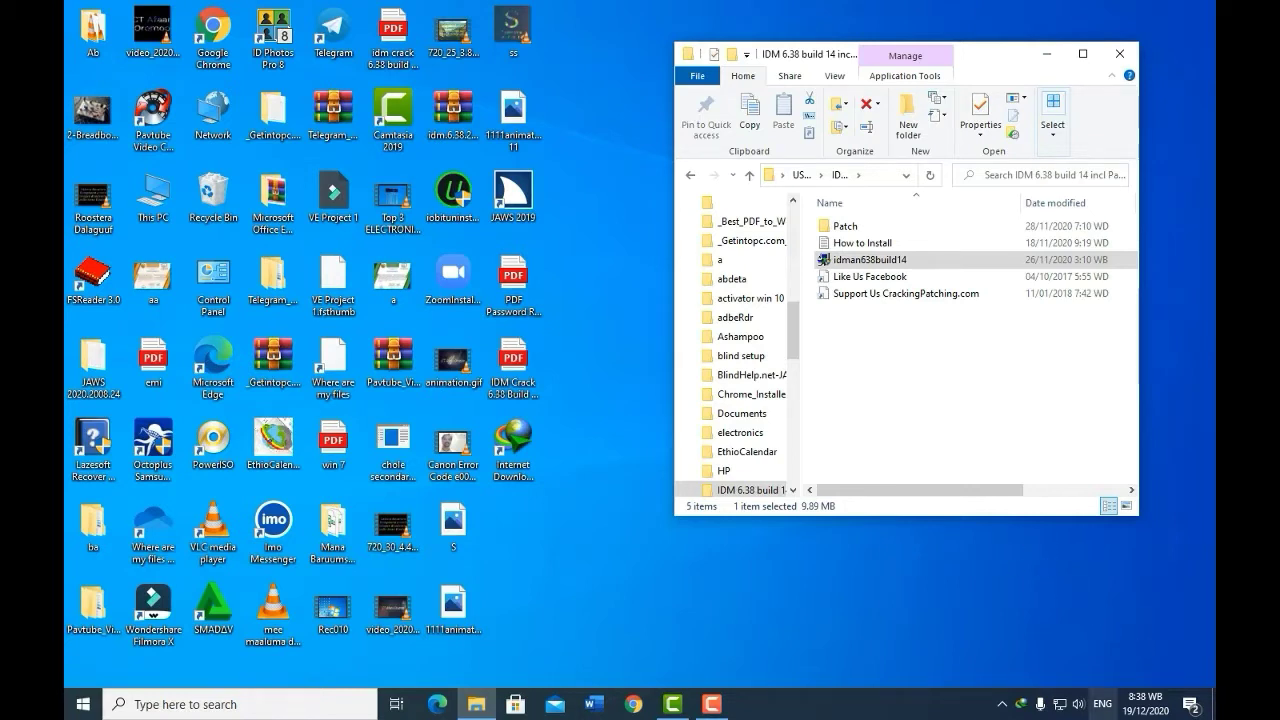
- Exit Smadav Protection from its background icon and confirm closing it
click(1001, 710)
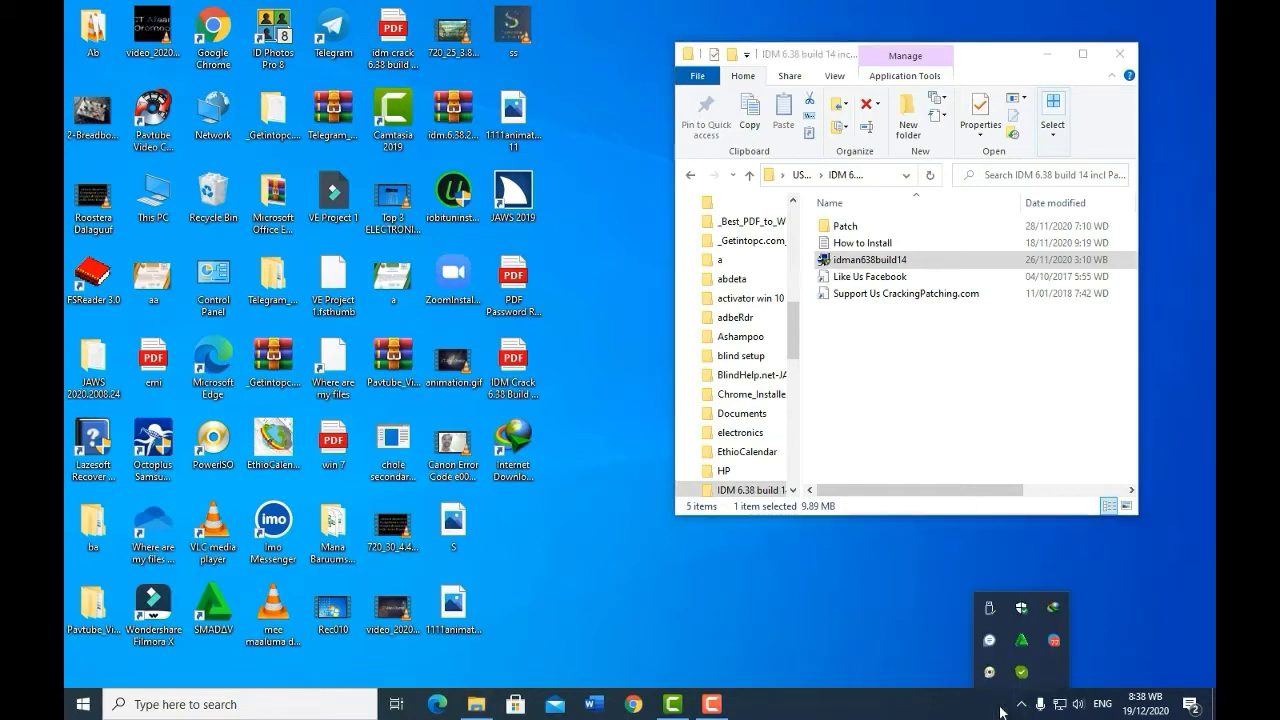
right_click(1016, 648)
click(957, 631)
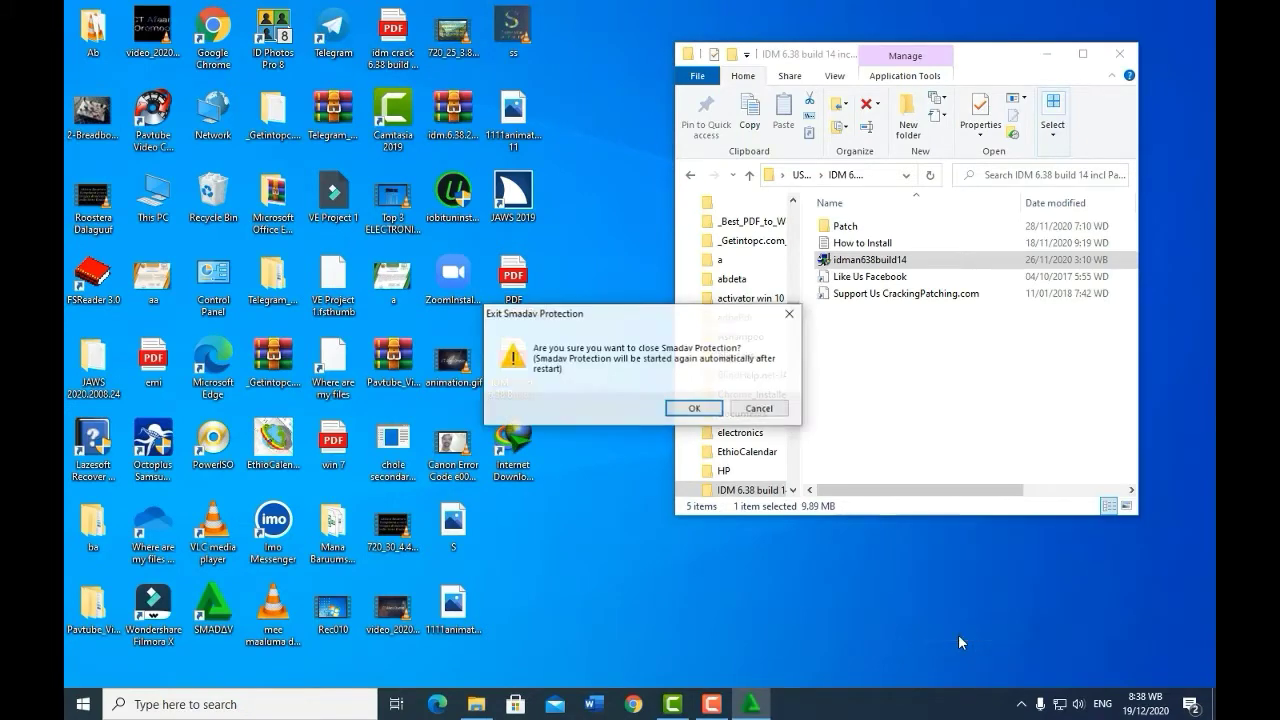
click(694, 408)
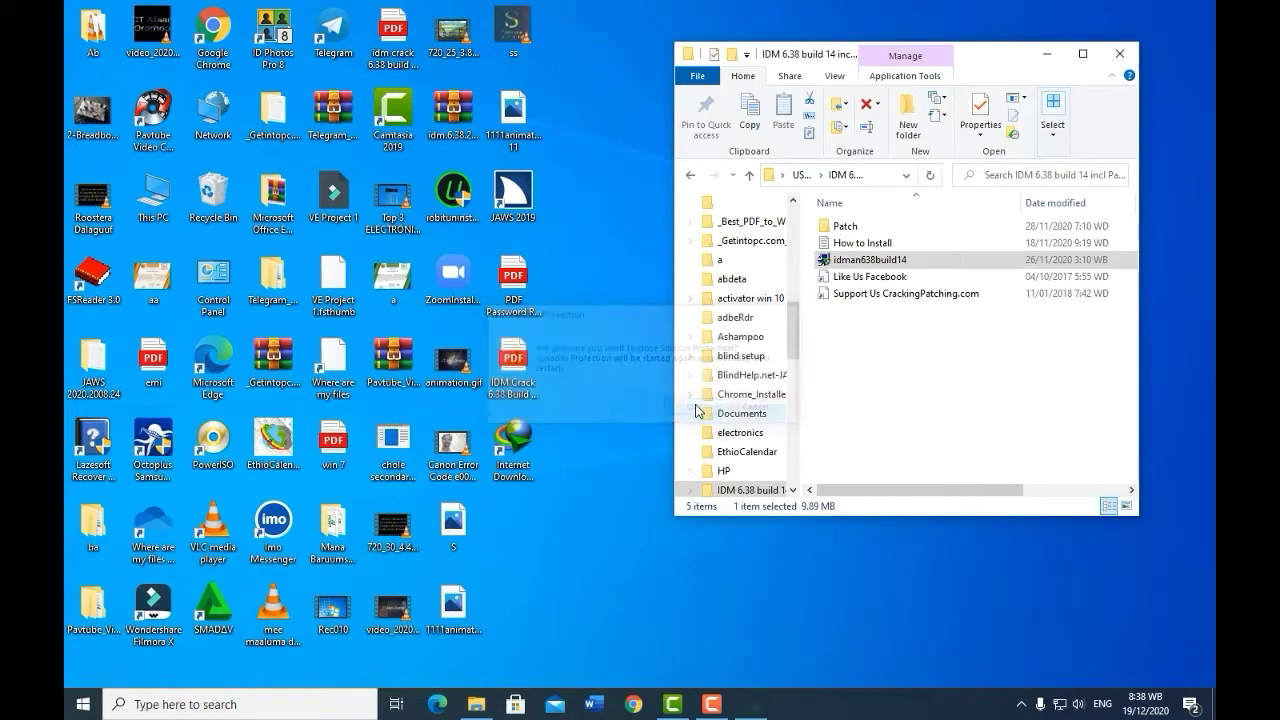
- Turn off Real-time protection and Cloud-delivered protection in Windows Security, and minimize its window
click(1021, 706)
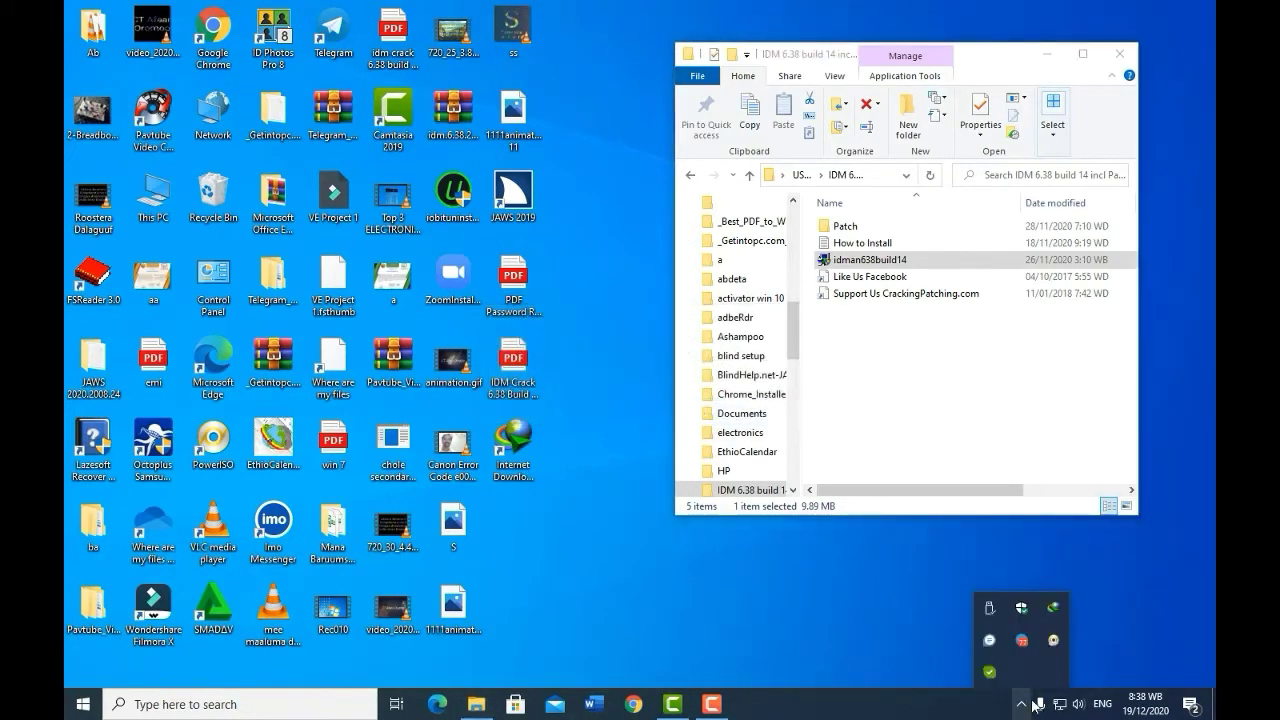
click(1022, 619)
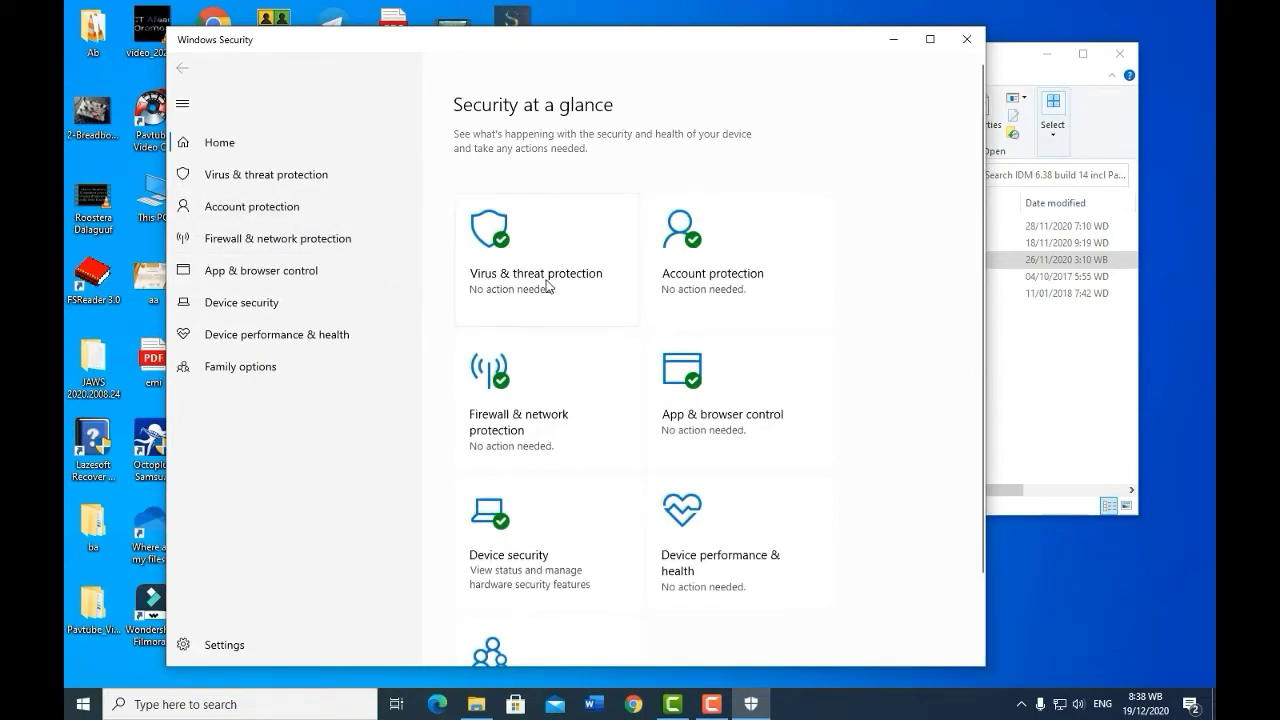
click(496, 253)
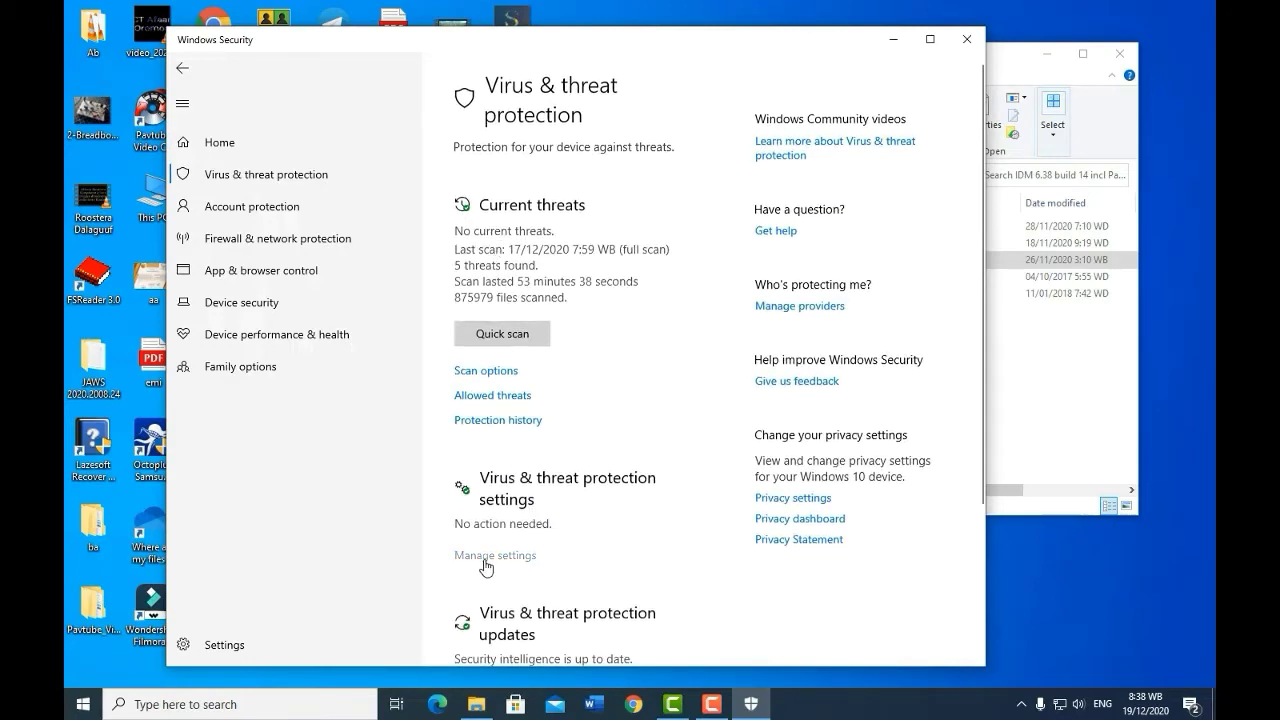
click(486, 557)
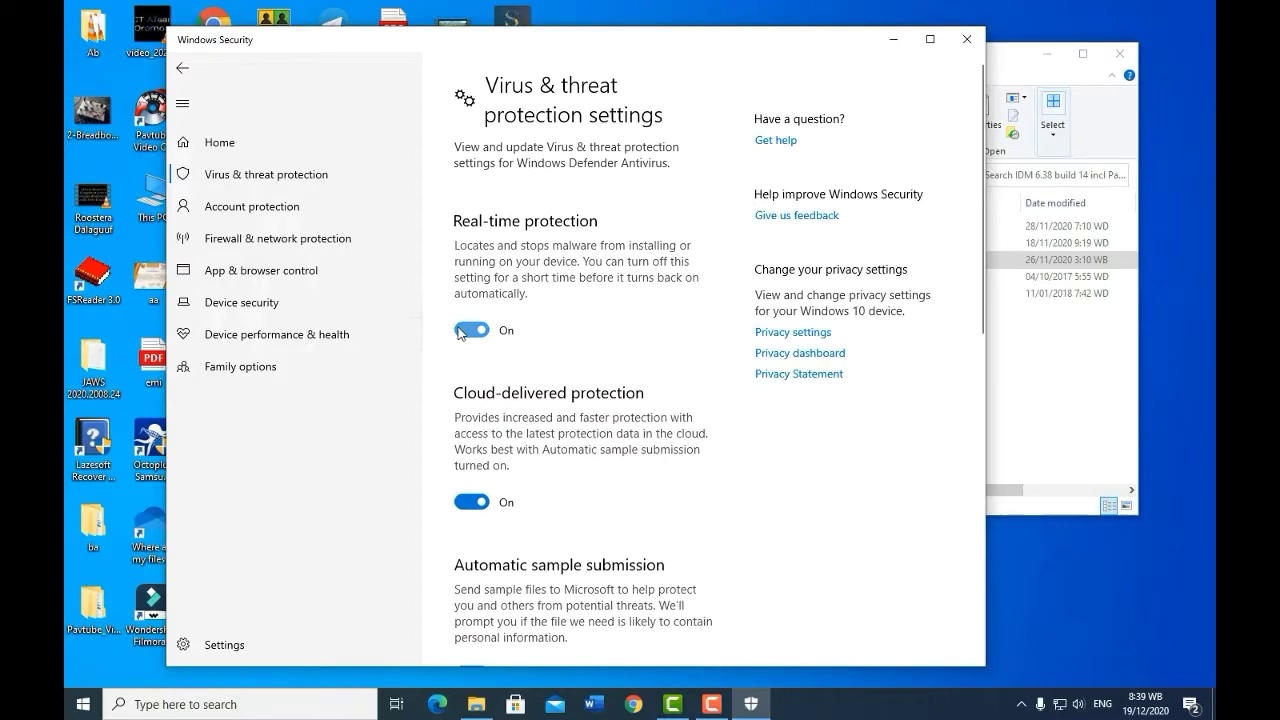
click(467, 331)
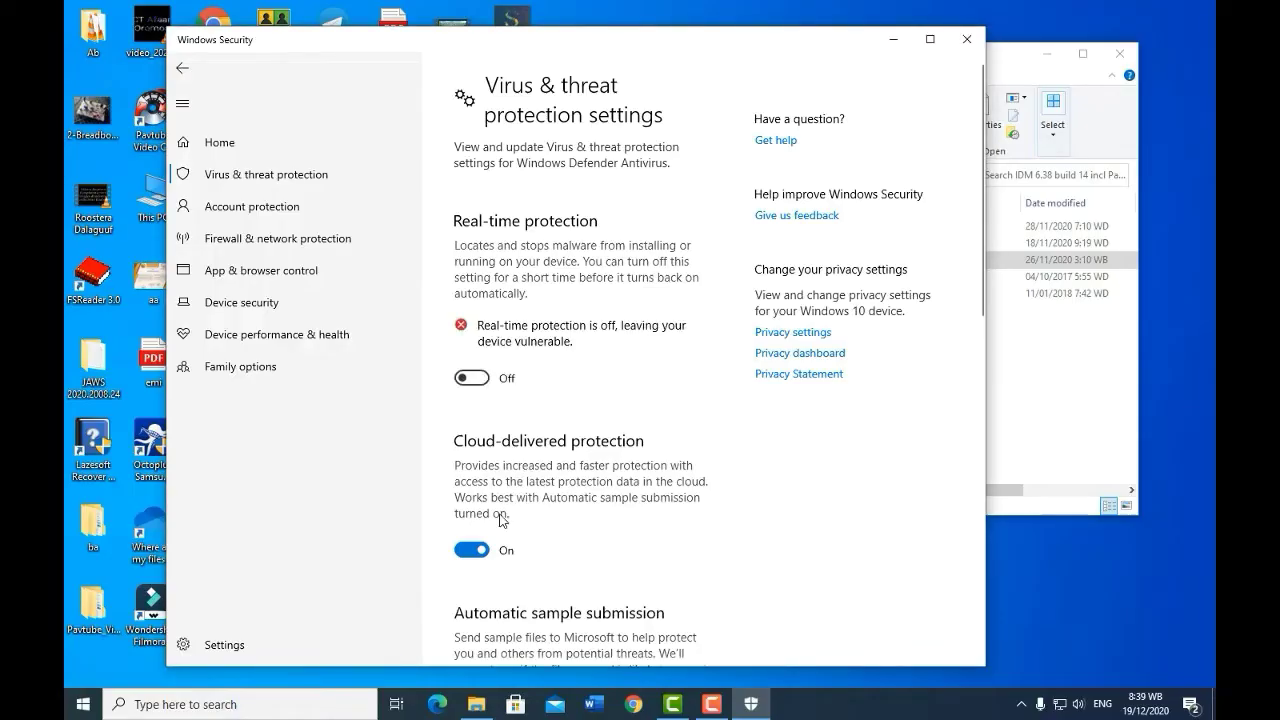
click(468, 549)
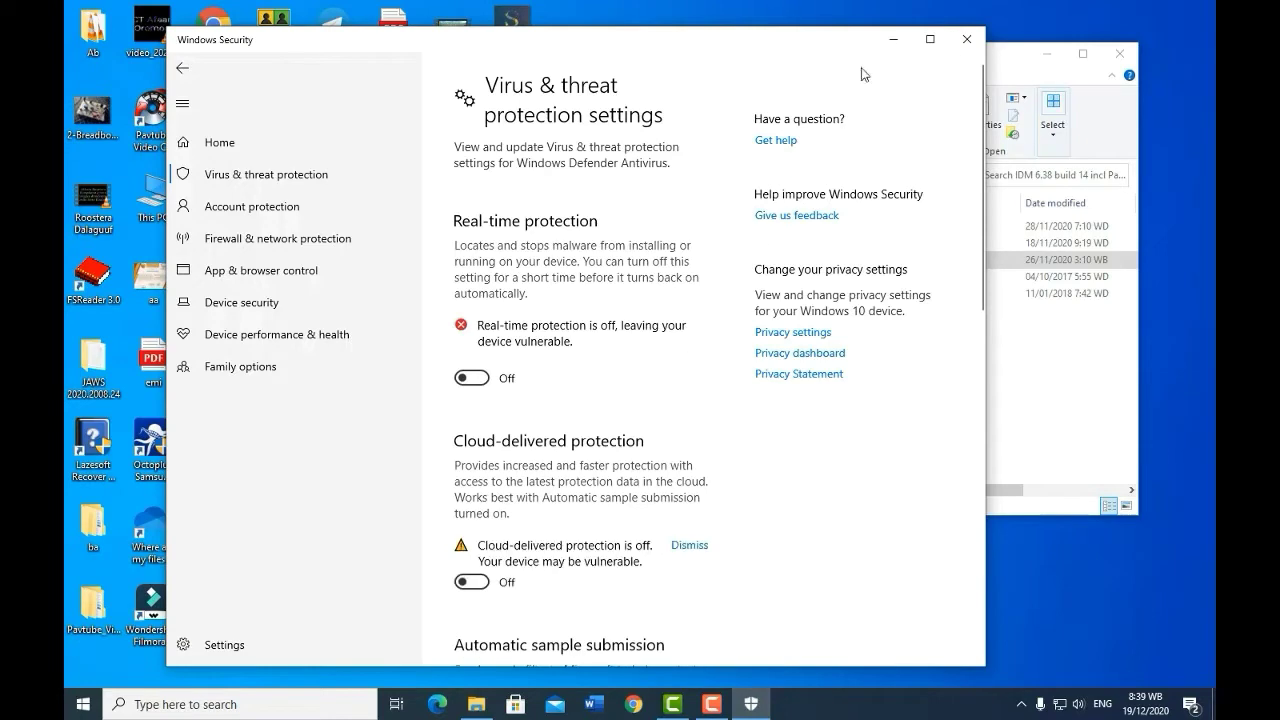
click(893, 39)
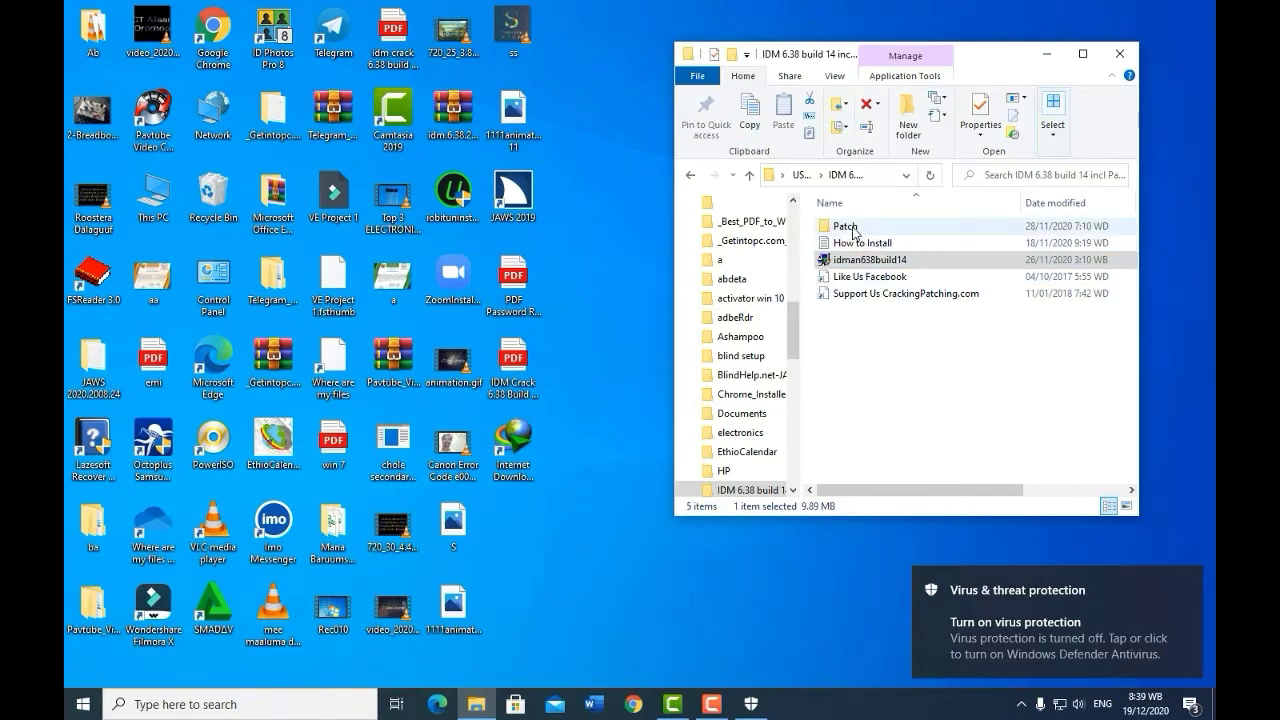
- Open the Patch folder and delete the existing extracted 64bit Patch folder
click(853, 231)
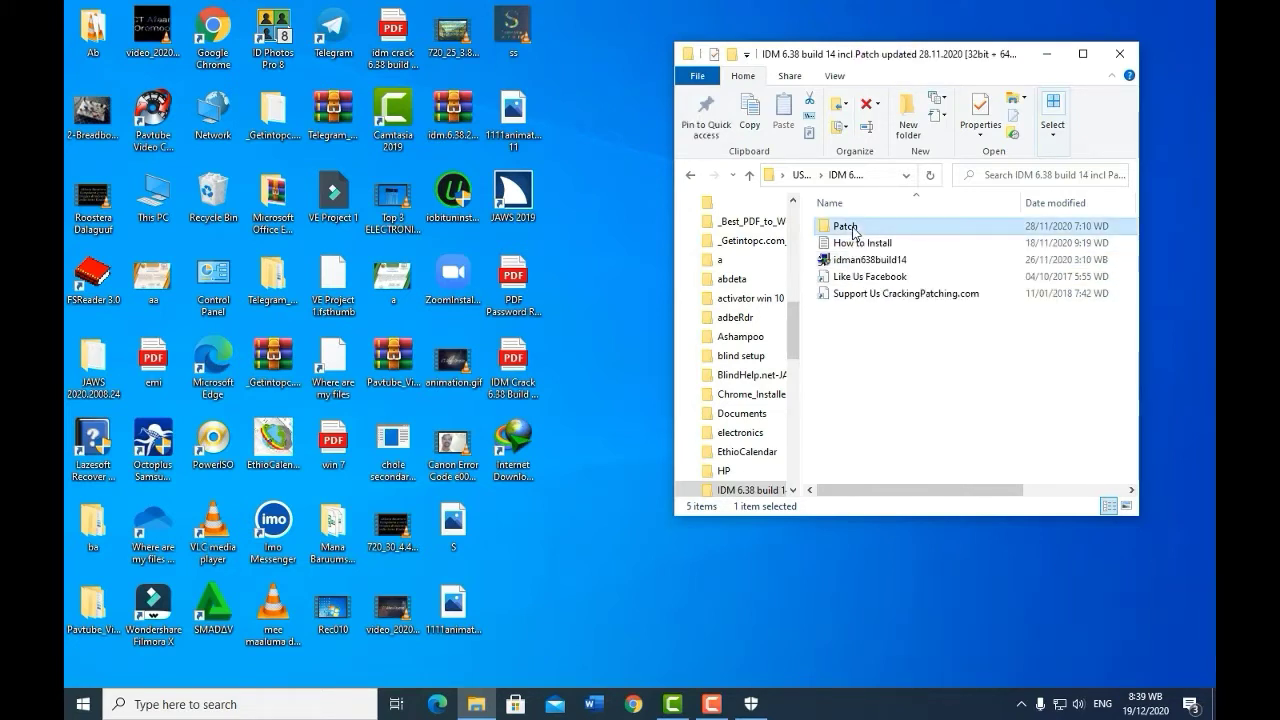
double_click(853, 231)
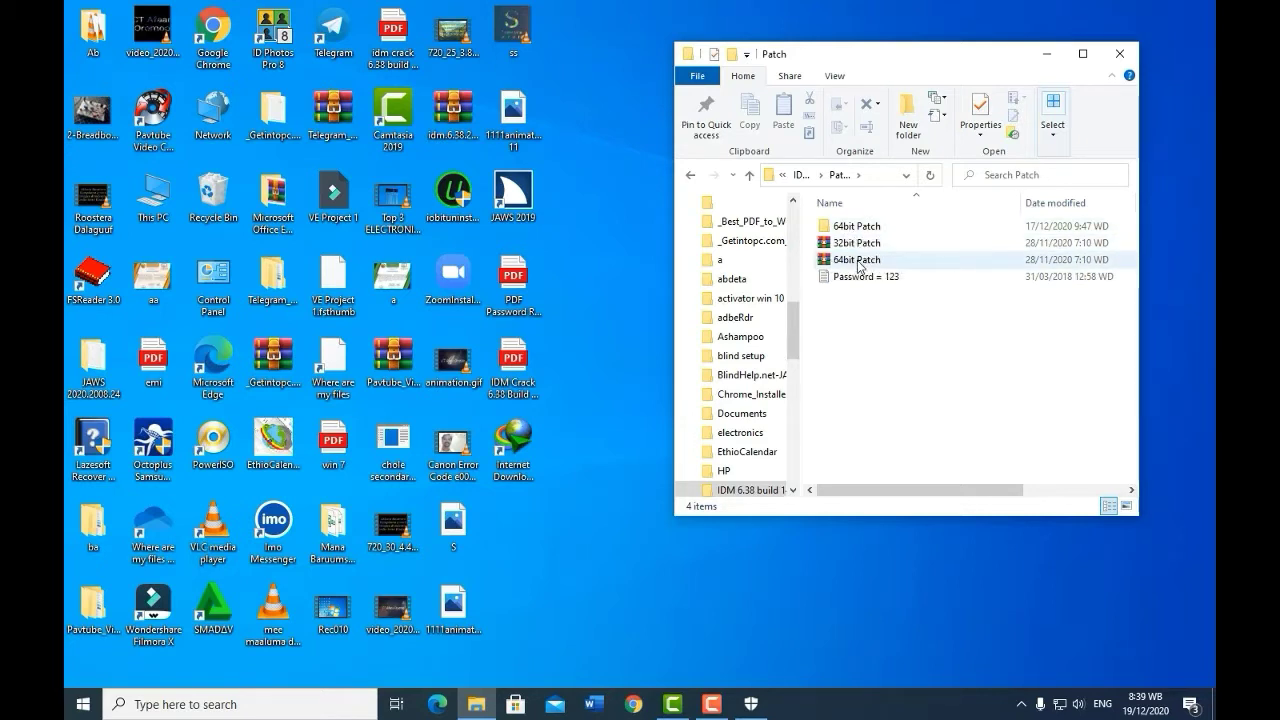
click(851, 228)
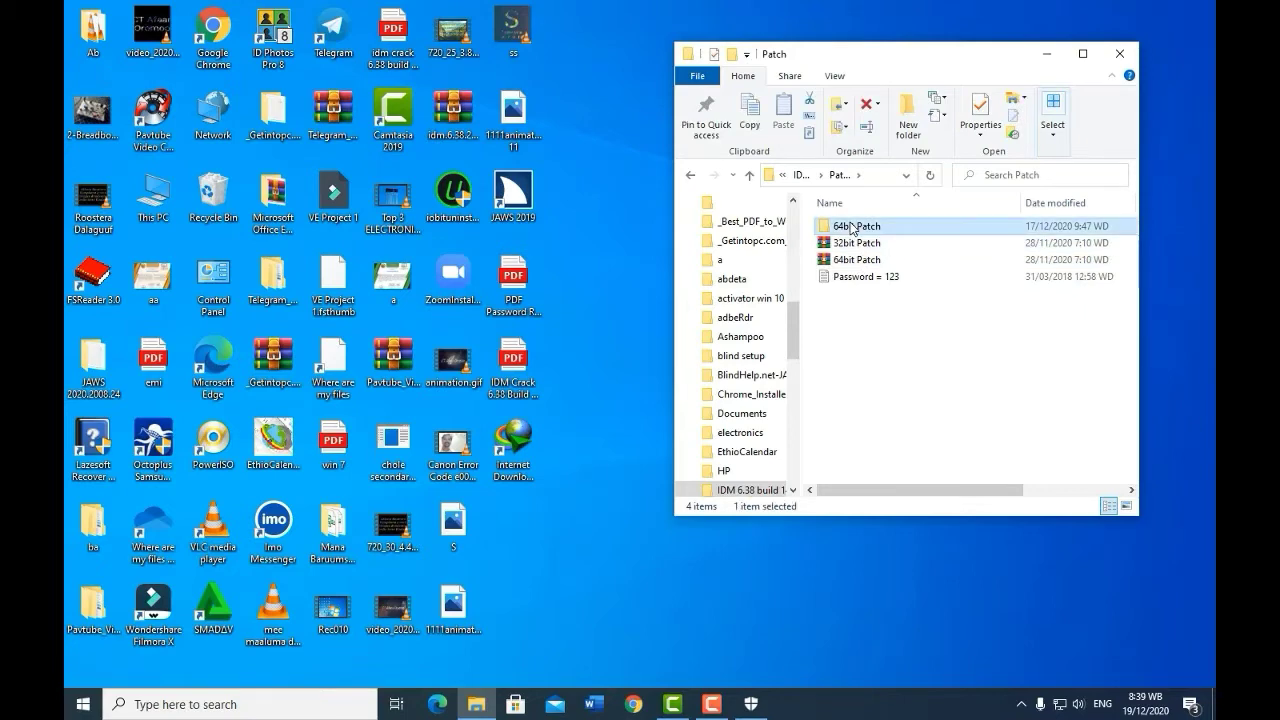
right_click(851, 228)
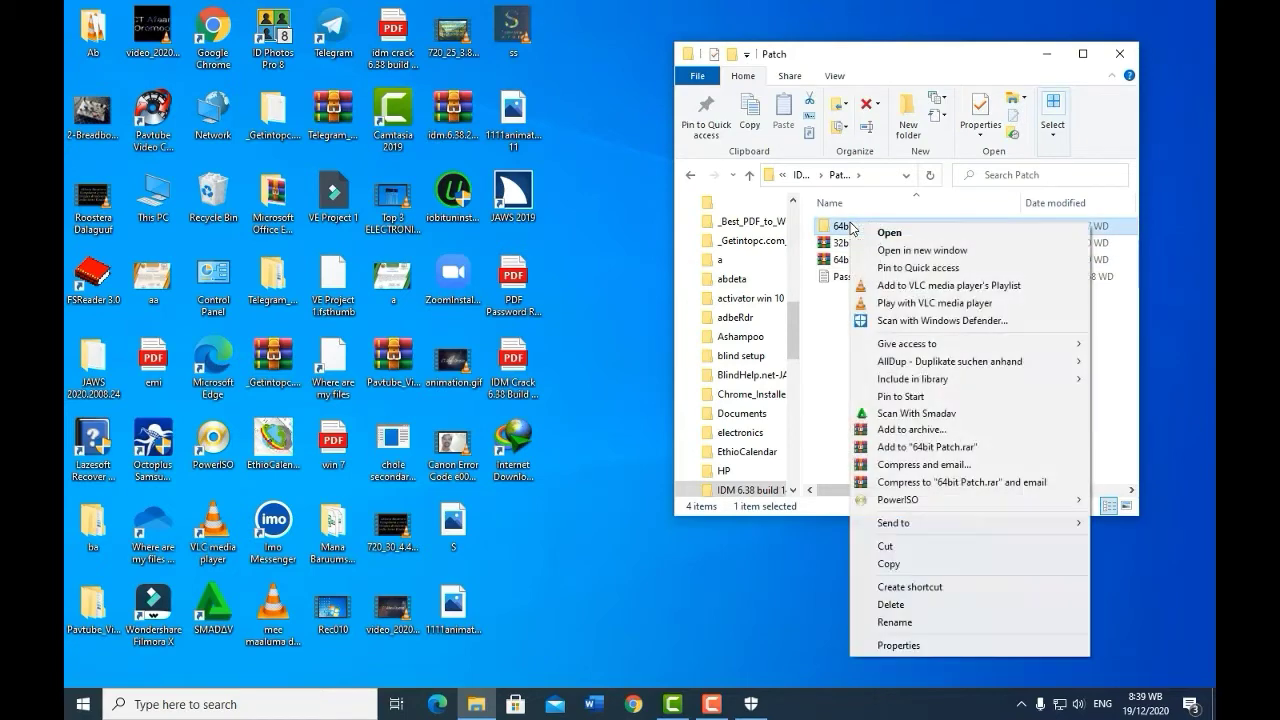
click(890, 605)
click(725, 420)
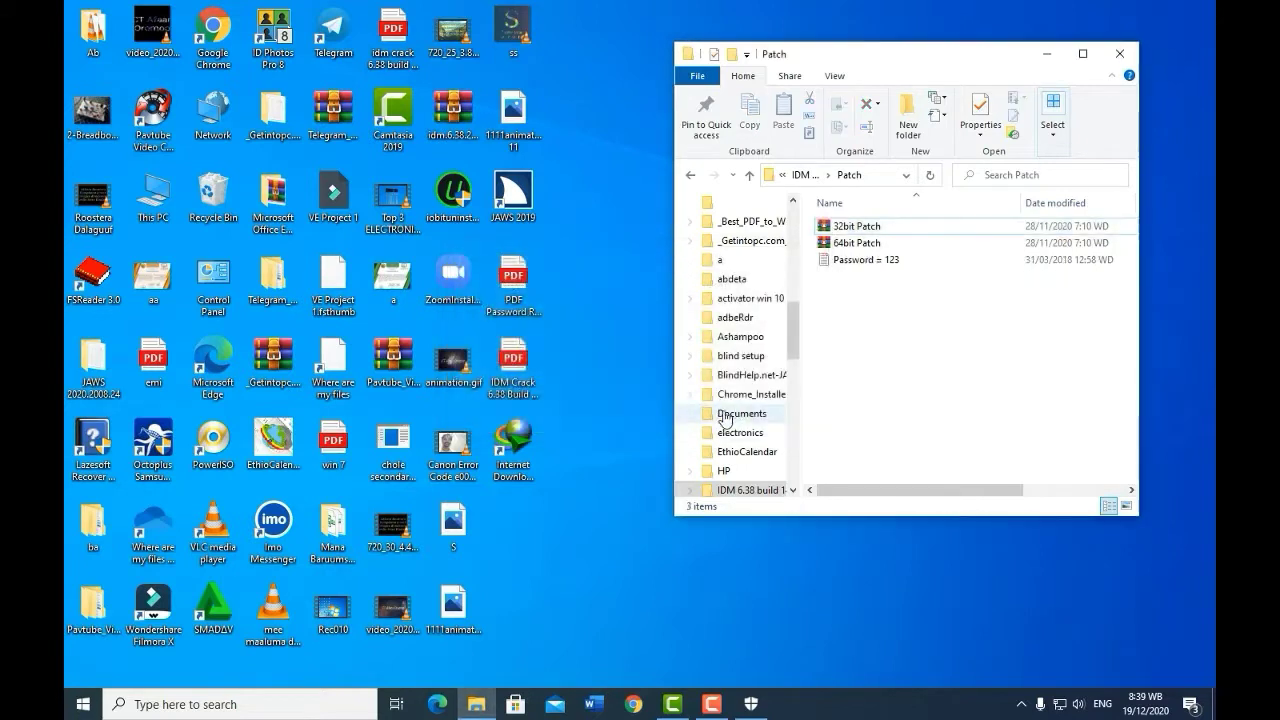
- Check the computer's system type in the properties of This PC, and close the System window
click(846, 247)
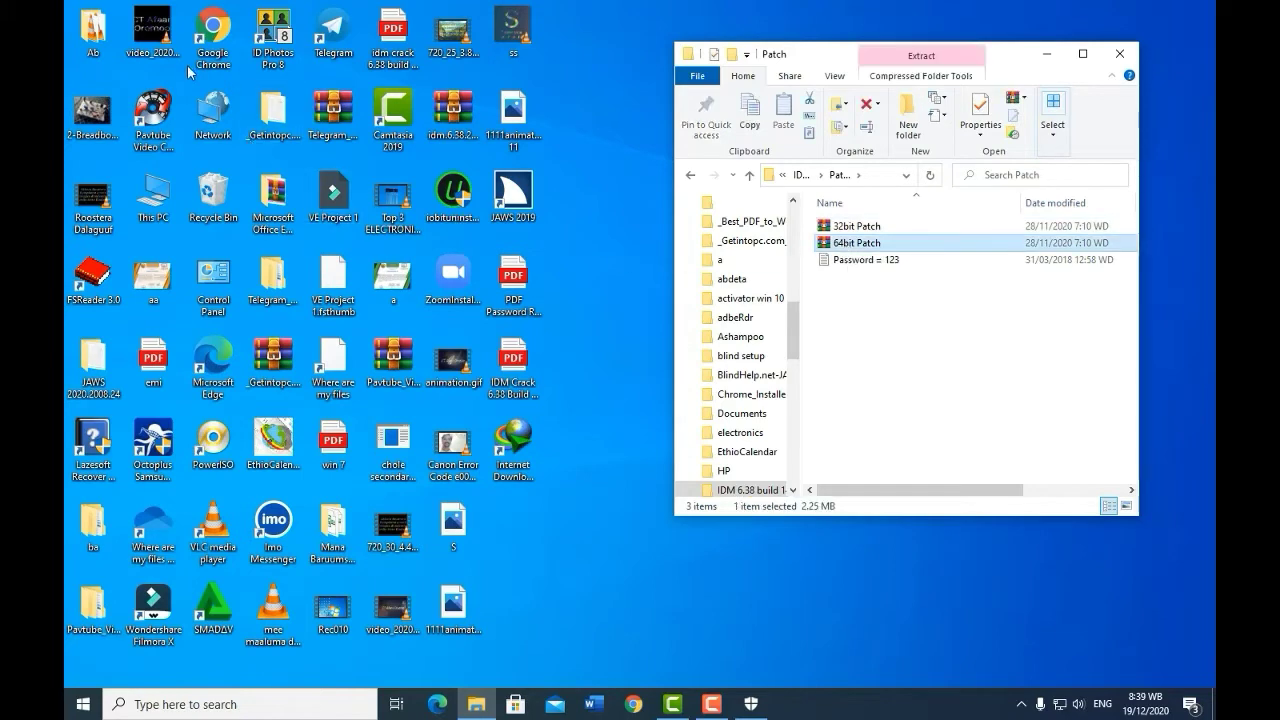
right_click(146, 190)
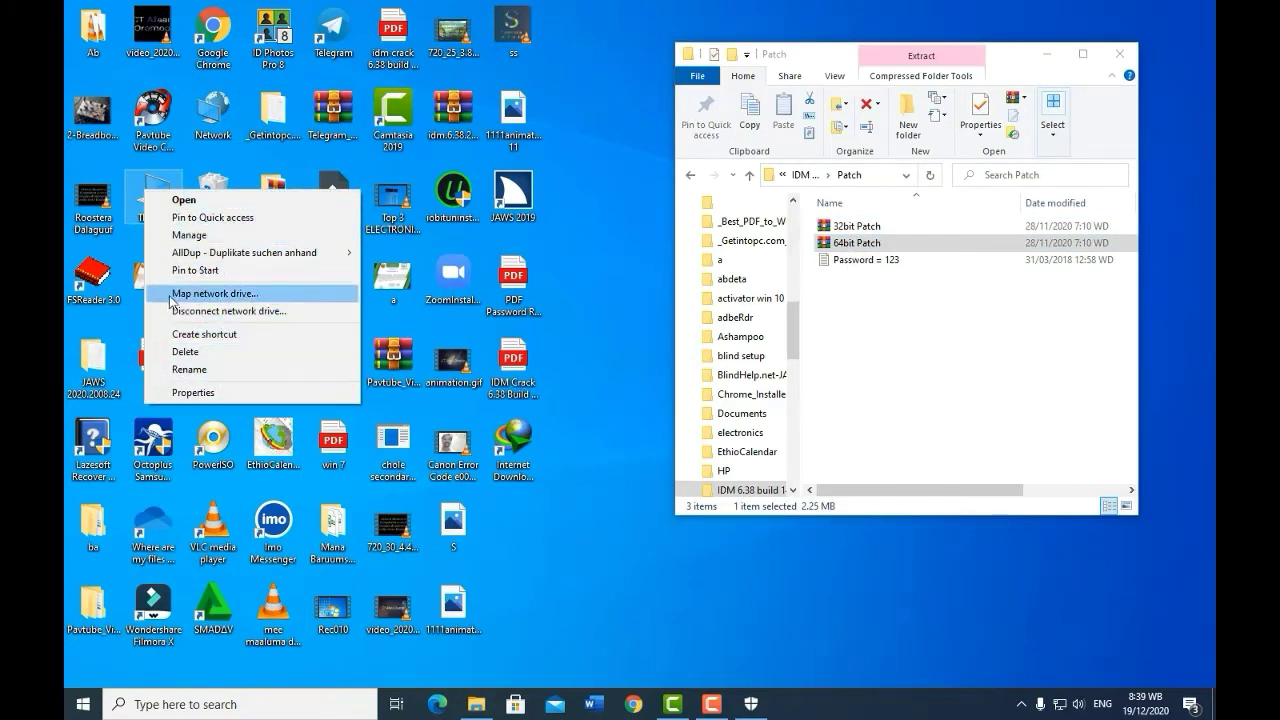
click(208, 394)
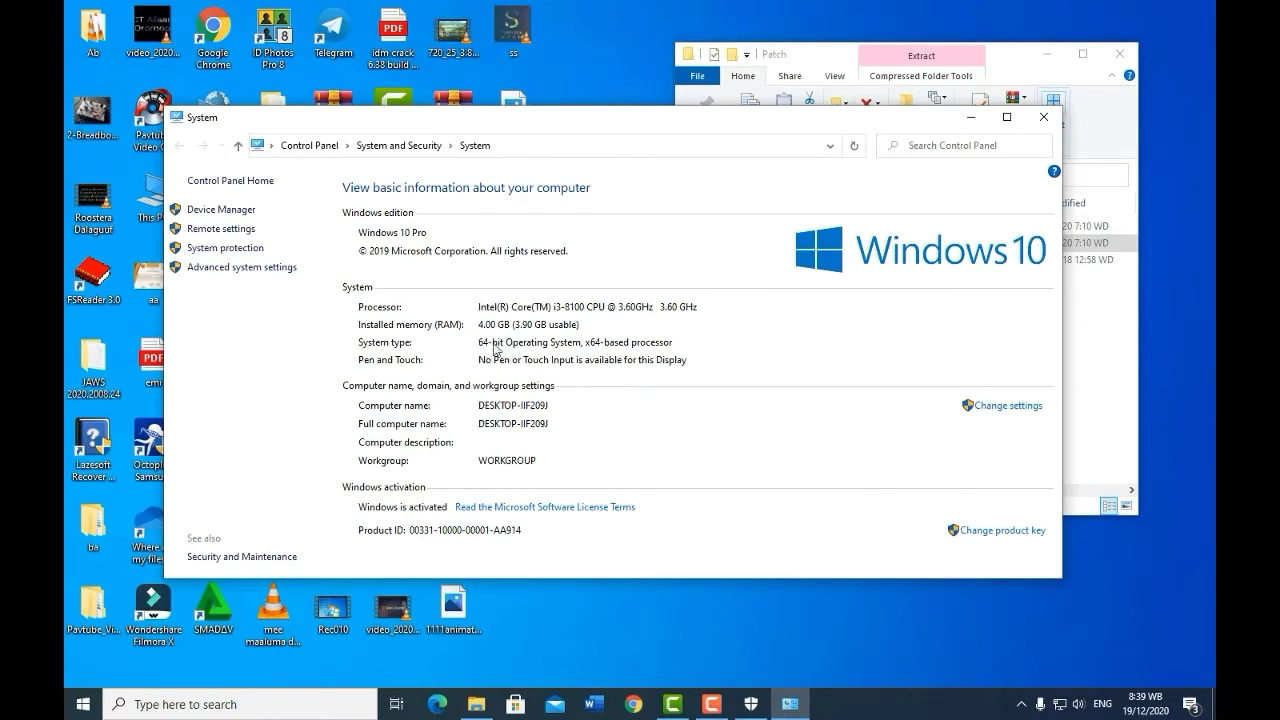
click(1045, 118)
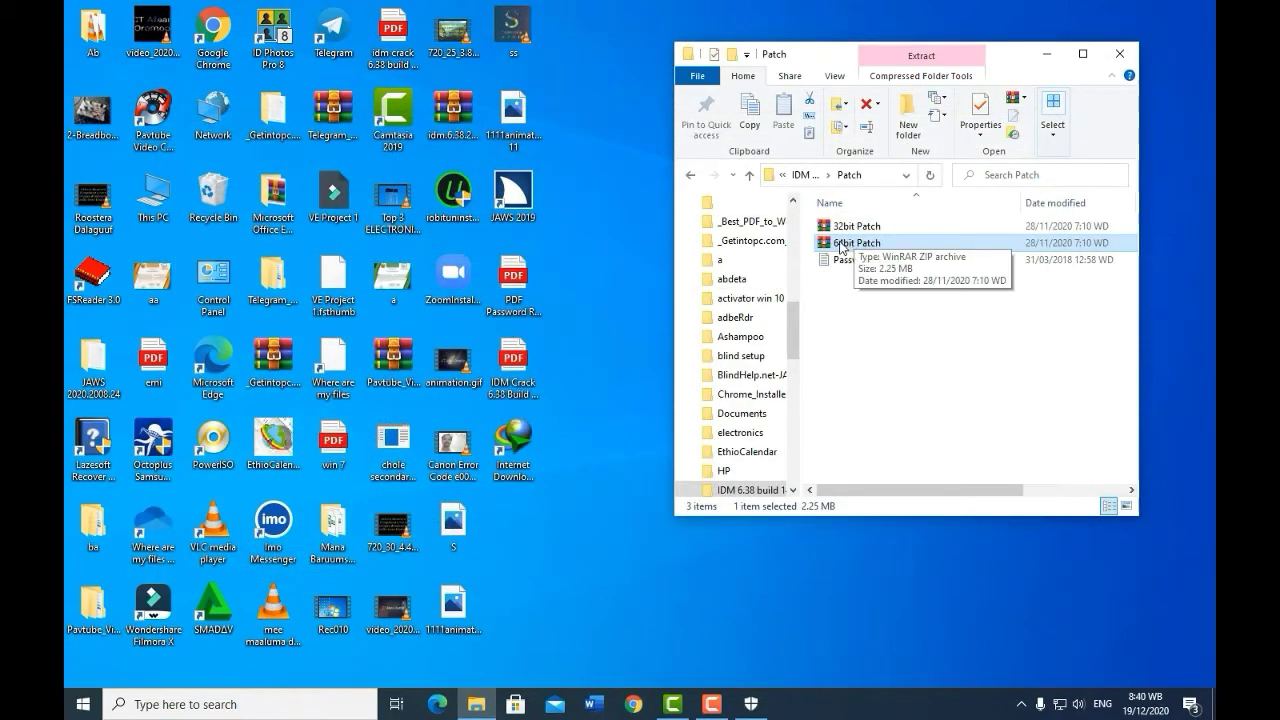
- Extract the 64bit Patch archive into a 64bit Patch folder, and open and refresh that folder
right_click(841, 247)
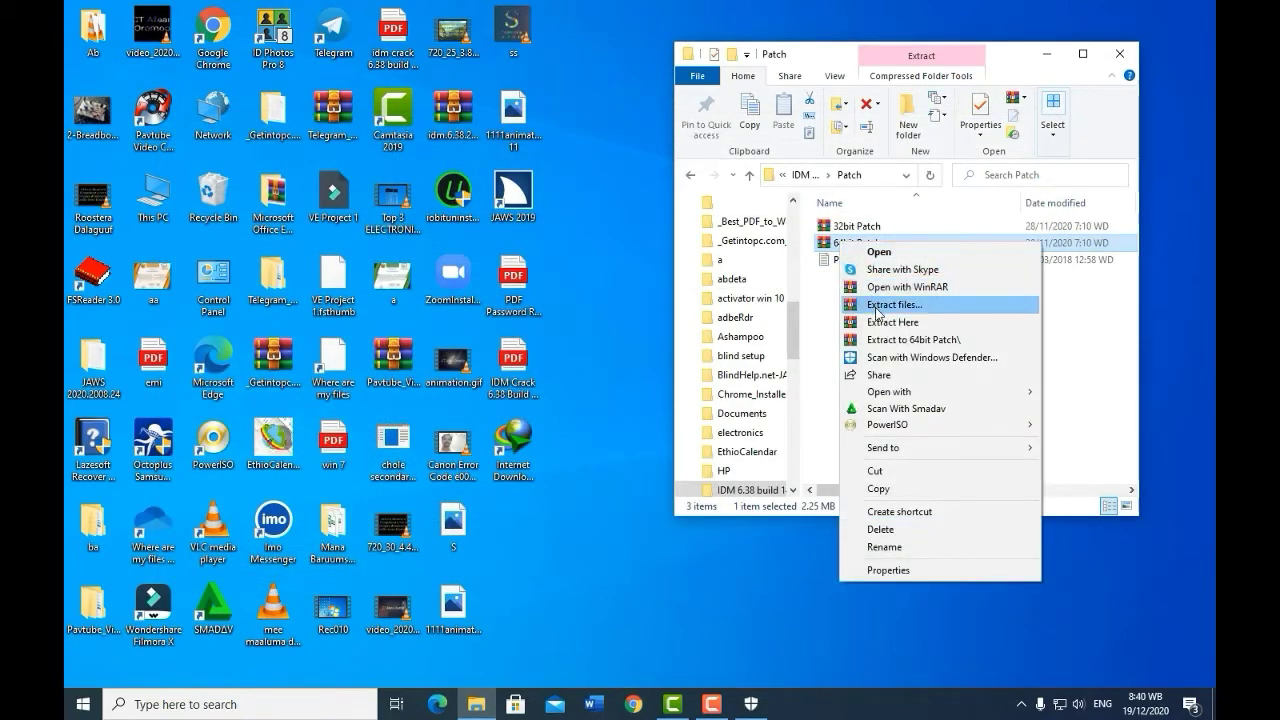
click(876, 313)
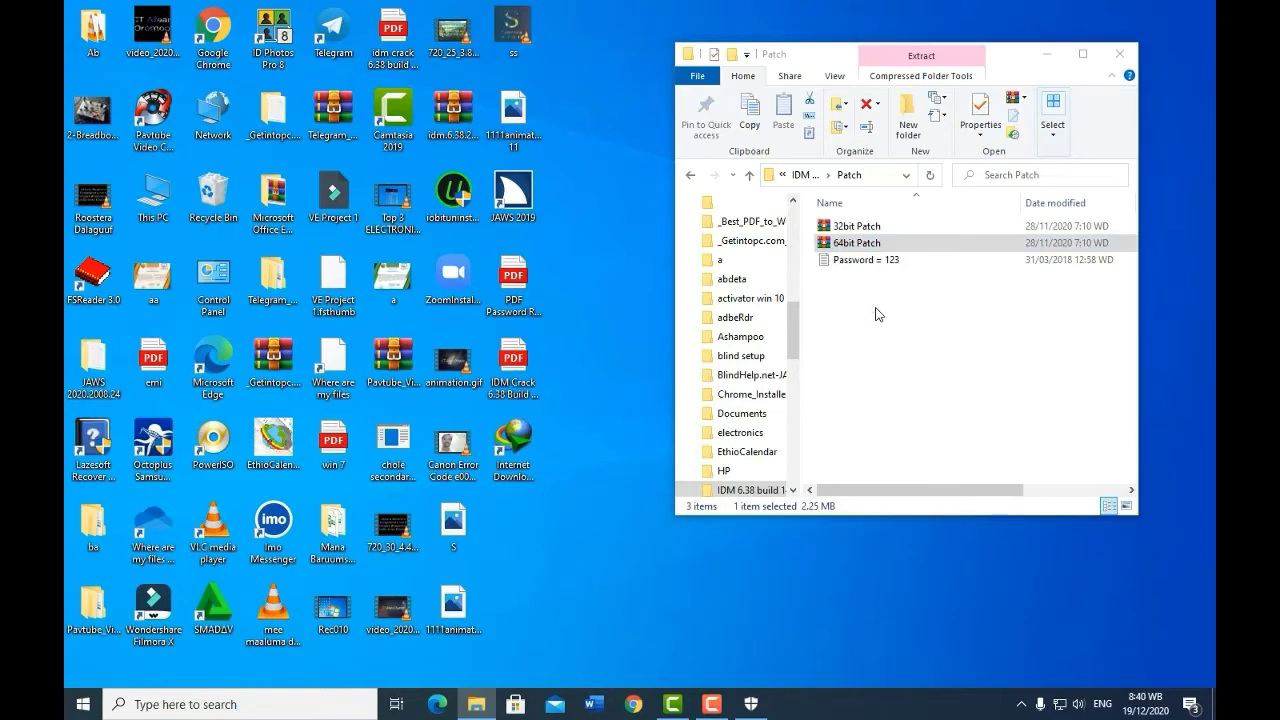
click(688, 516)
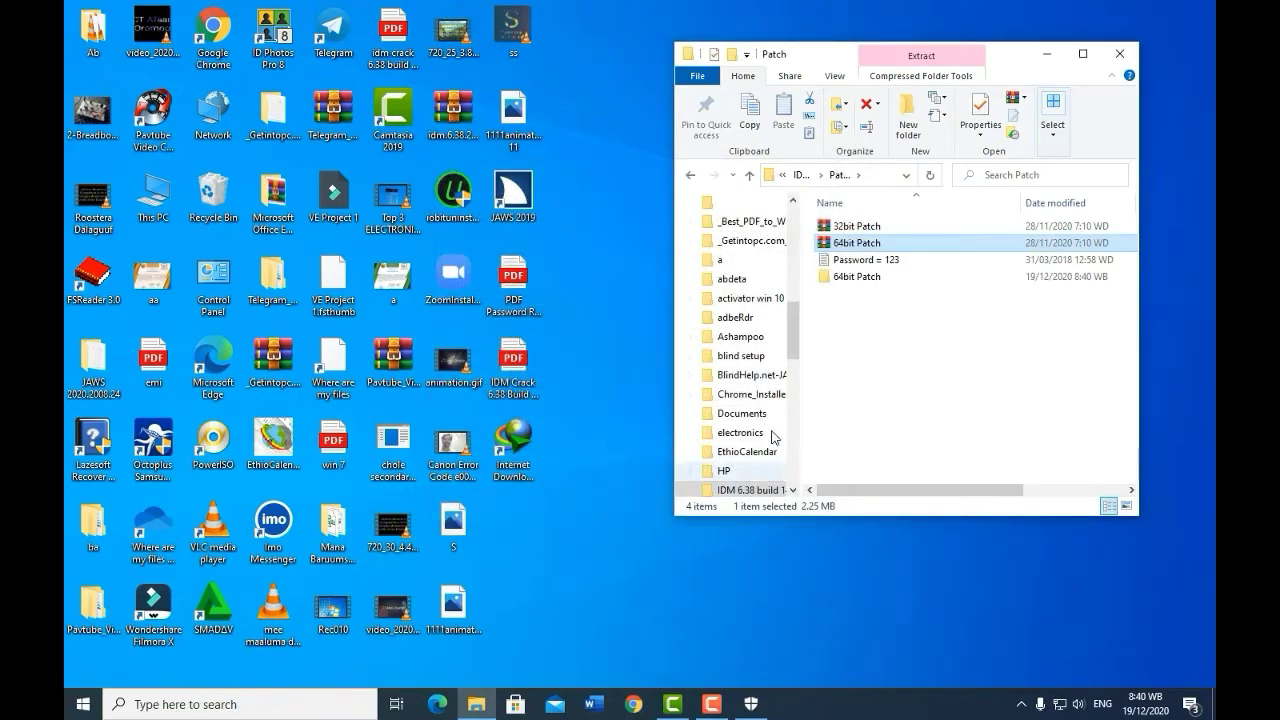
double_click(852, 277)
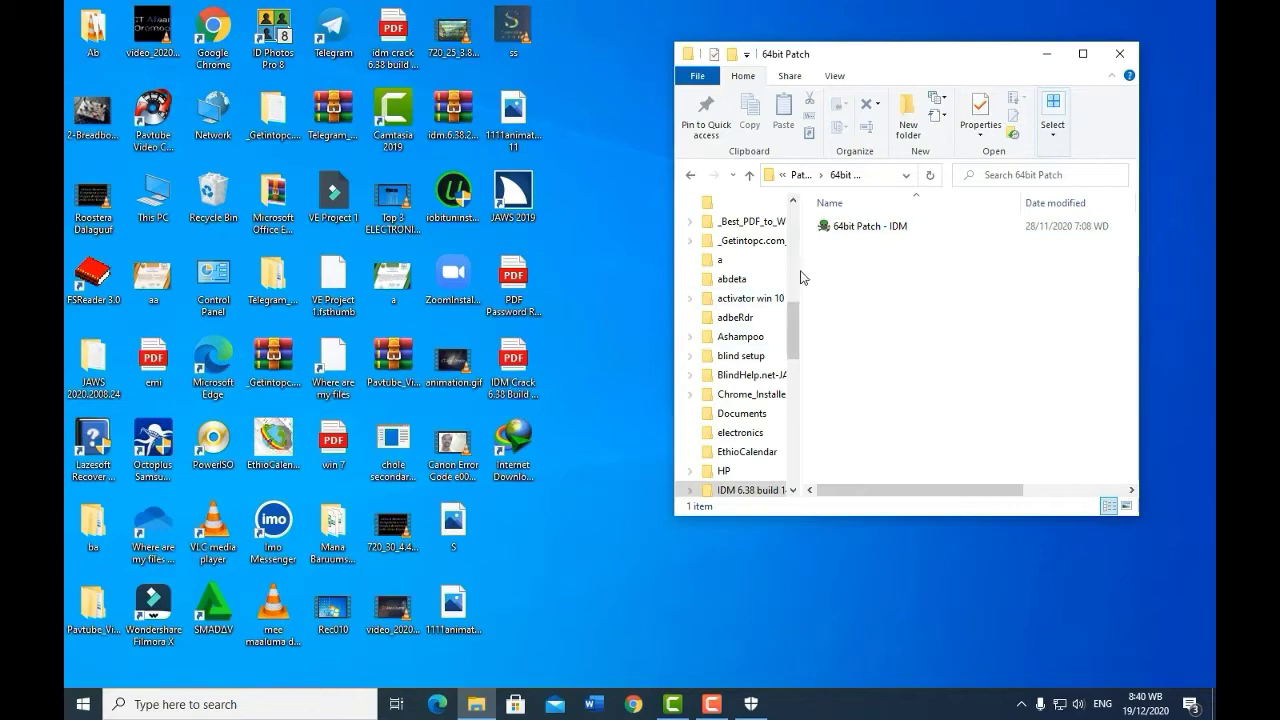
right_click(896, 263)
click(943, 320)
- Open Internet Download Manager's installation folder beside the 64bit Patch folder and copy 64bit Patch - IDM into it with administrator permission
right_click(510, 451)
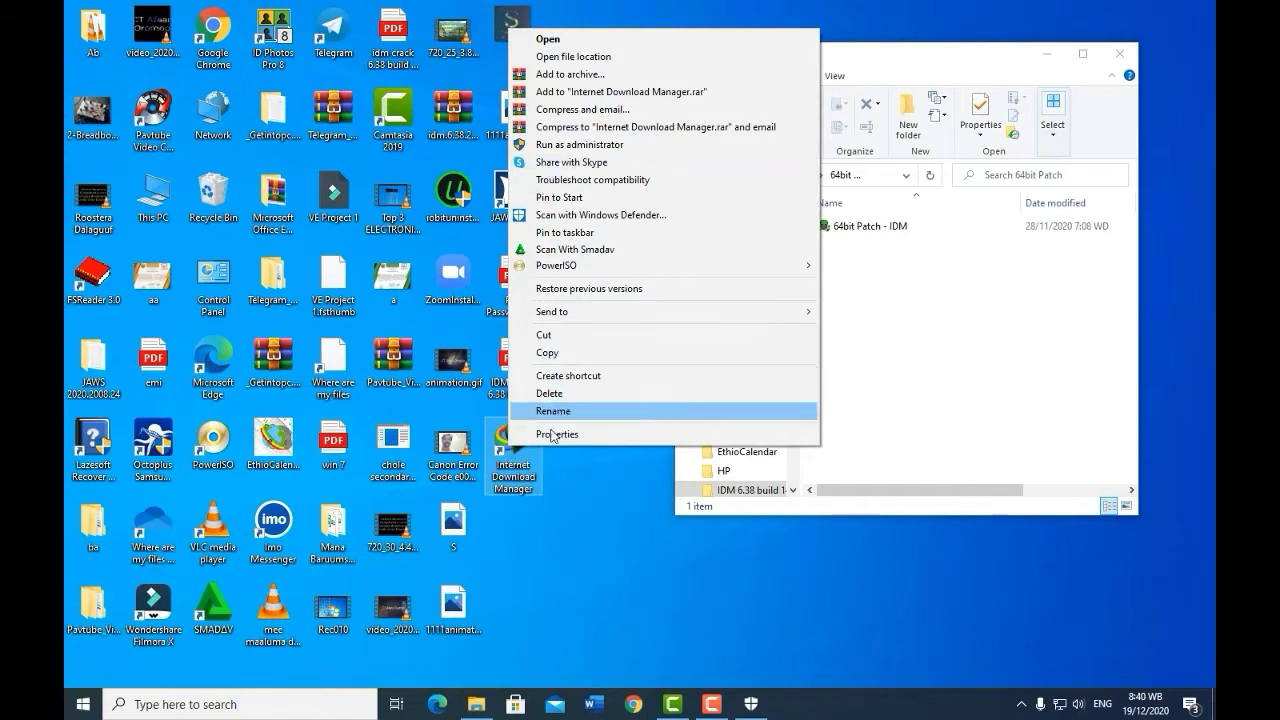
click(566, 57)
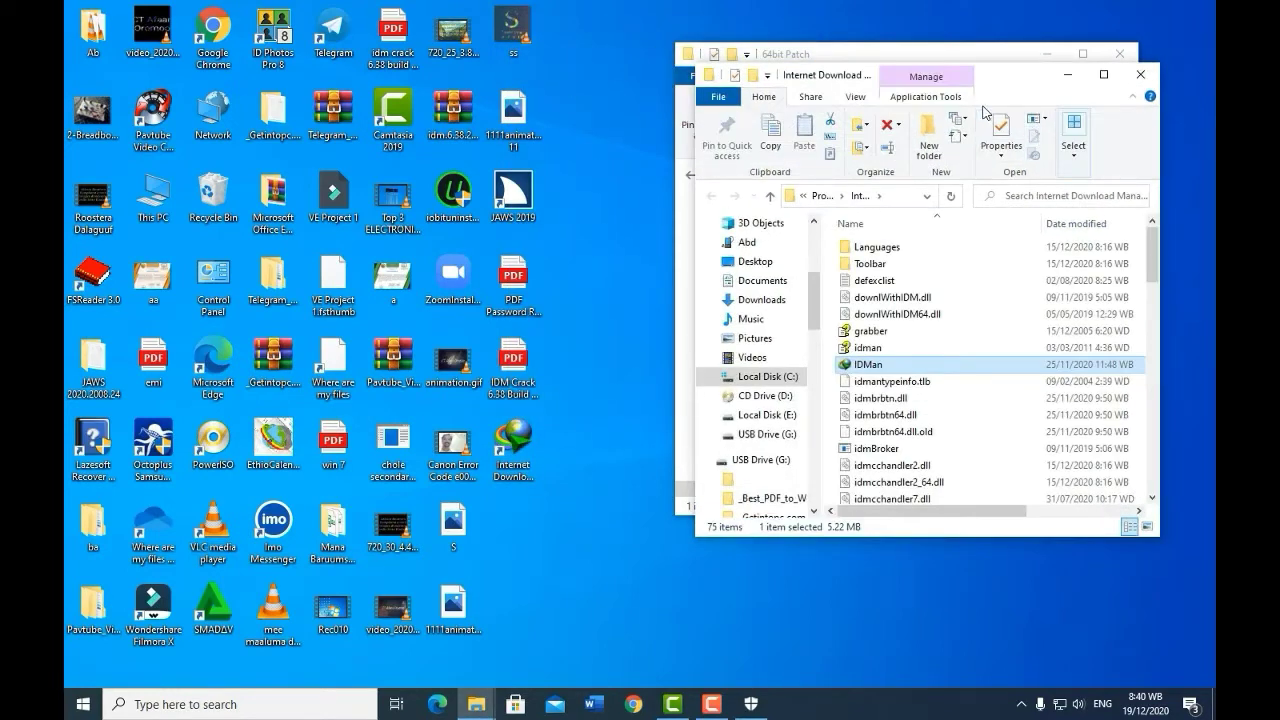
drag(997, 82, 465, 64)
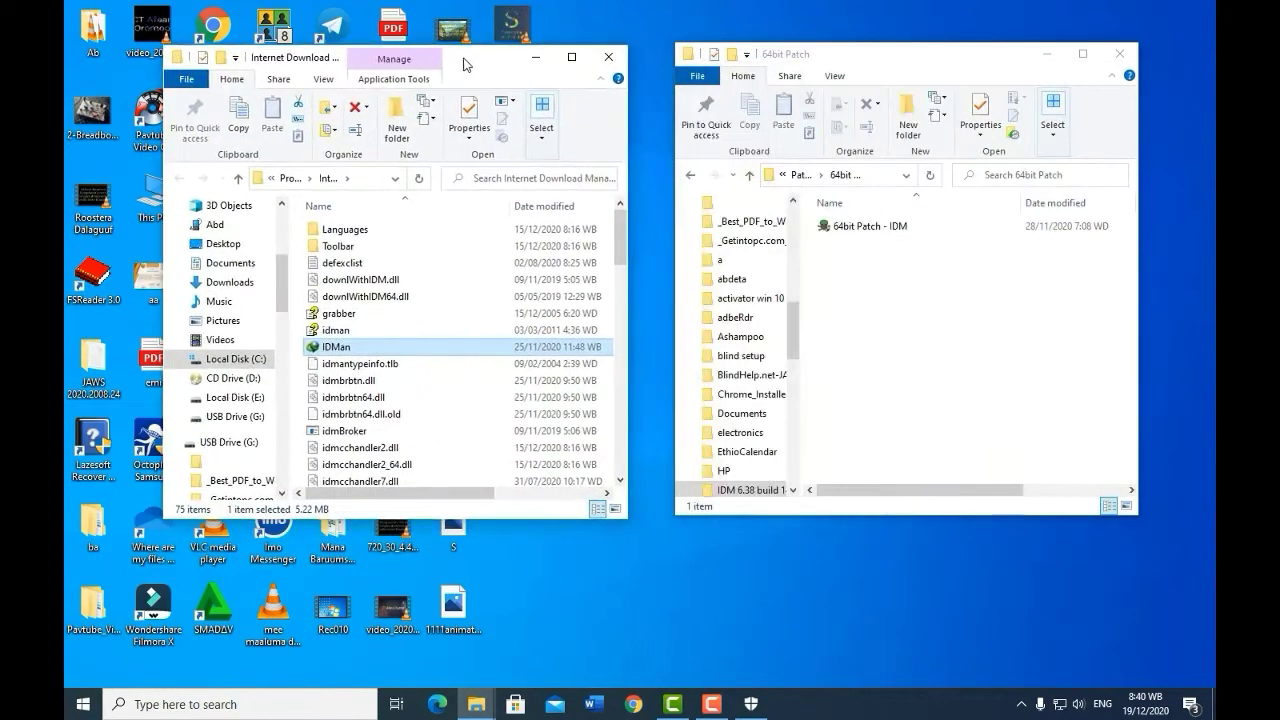
click(858, 227)
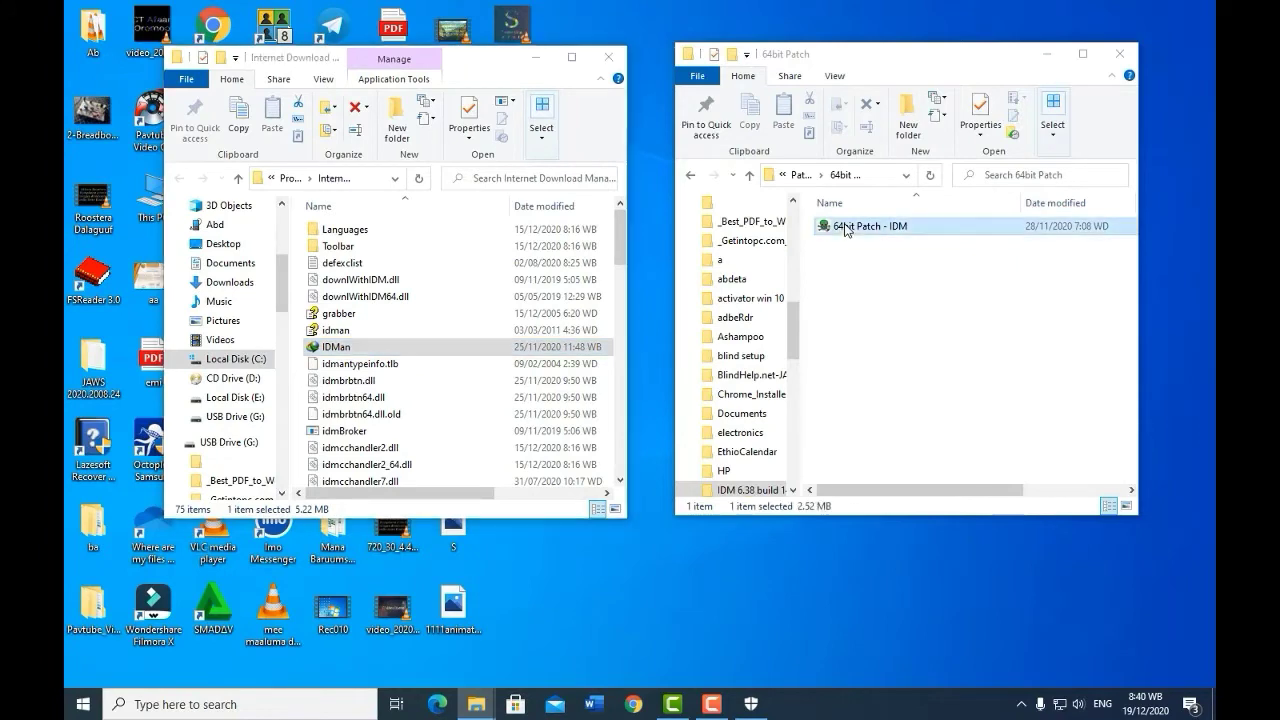
drag(616, 292, 297, 342)
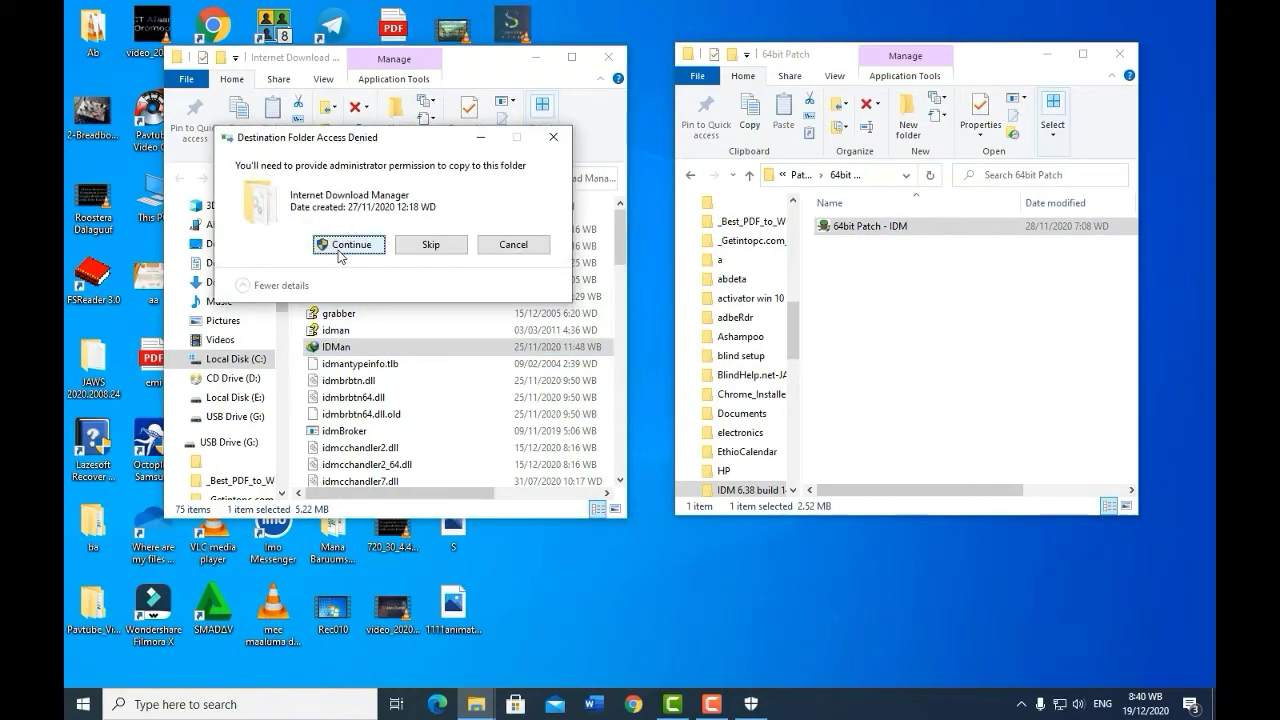
click(343, 245)
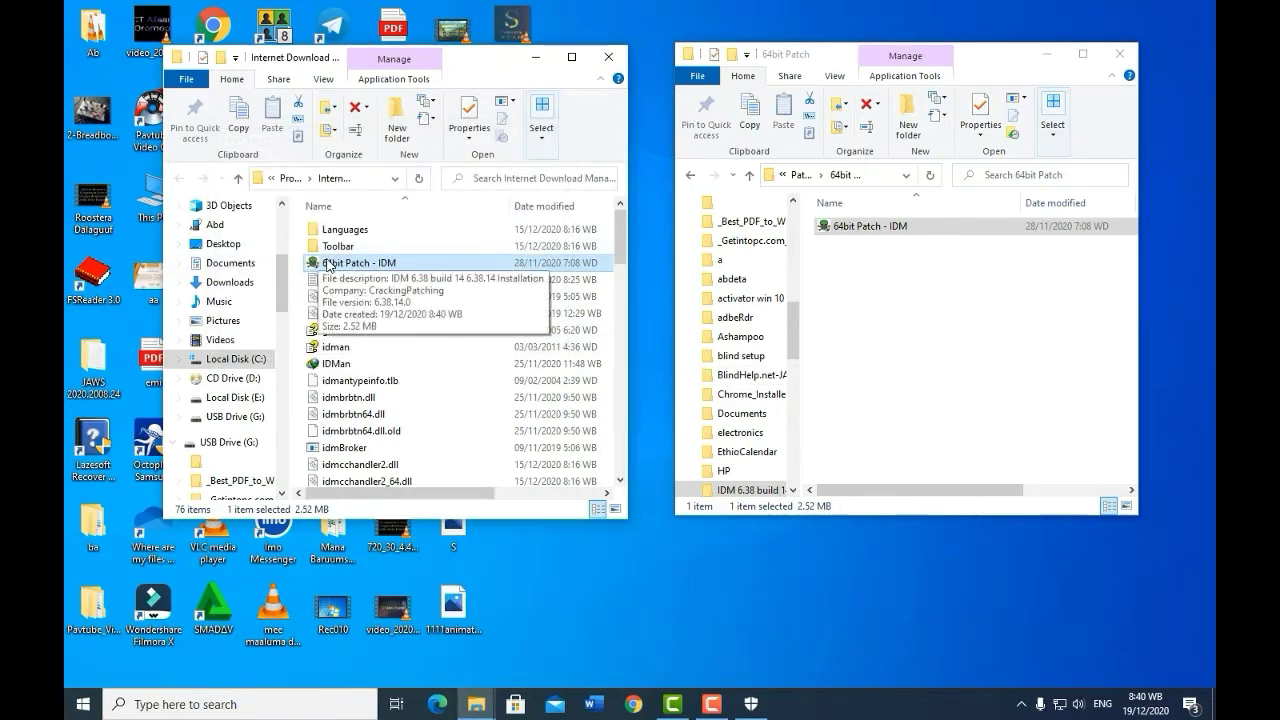
- Run the copied 64bit Patch - IDM as administrator through to completion, closing the web pages it opens and both folder windows
right_click(329, 265)
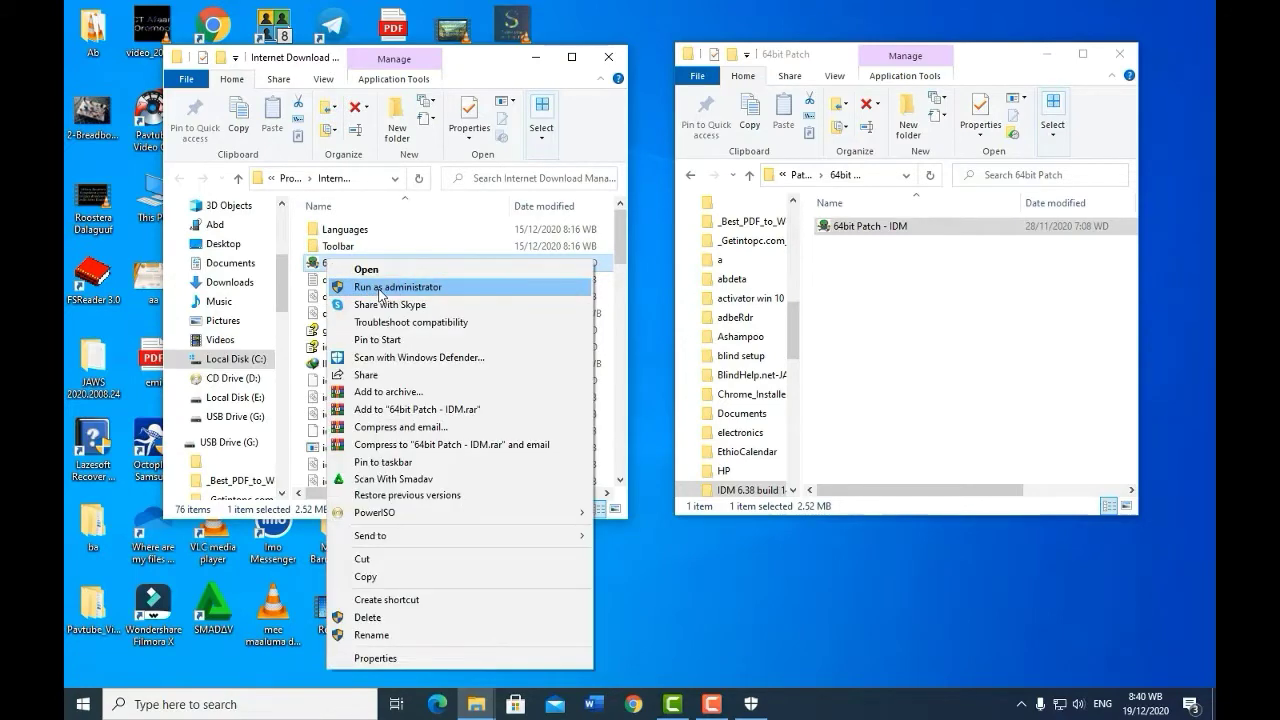
click(380, 288)
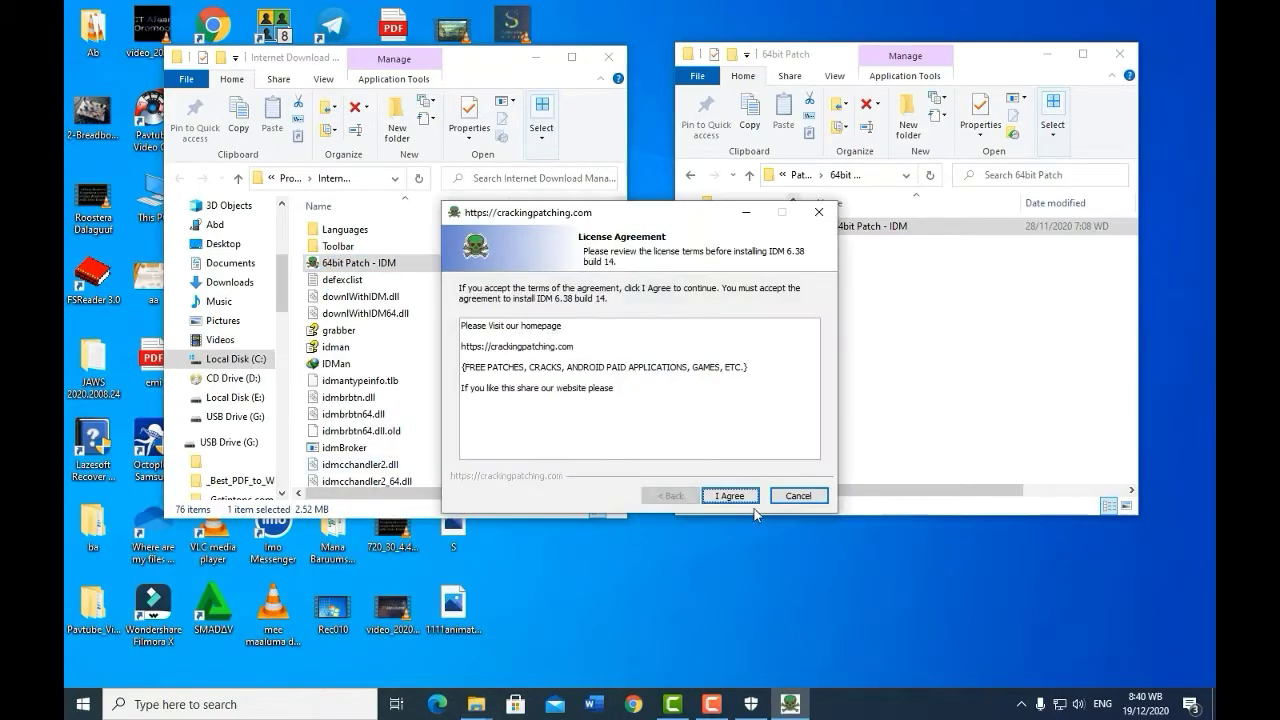
click(735, 496)
click(737, 495)
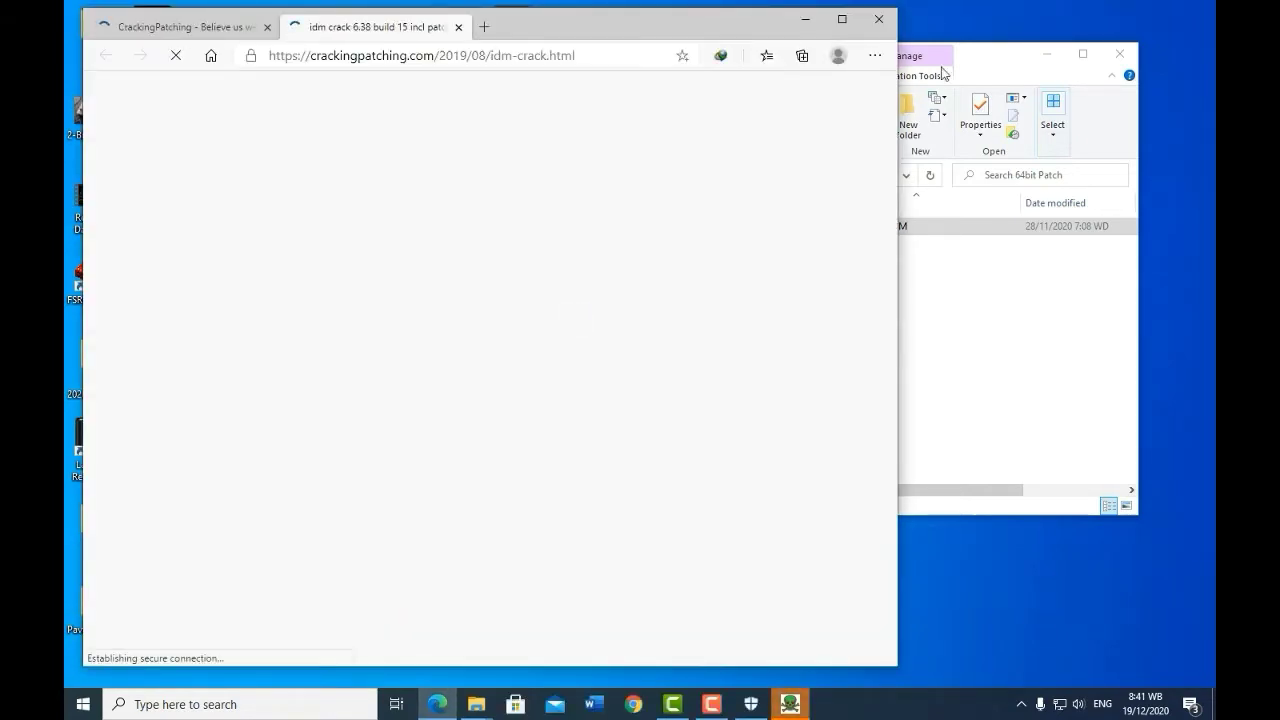
click(880, 20)
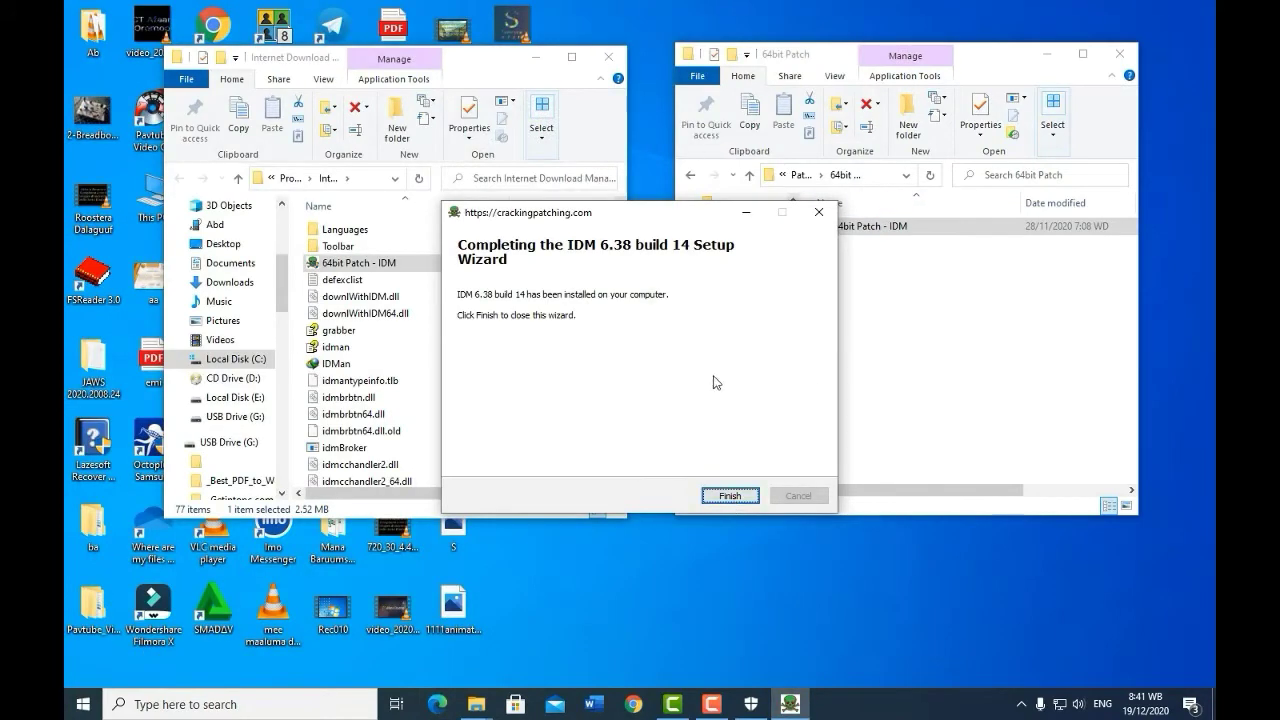
click(743, 498)
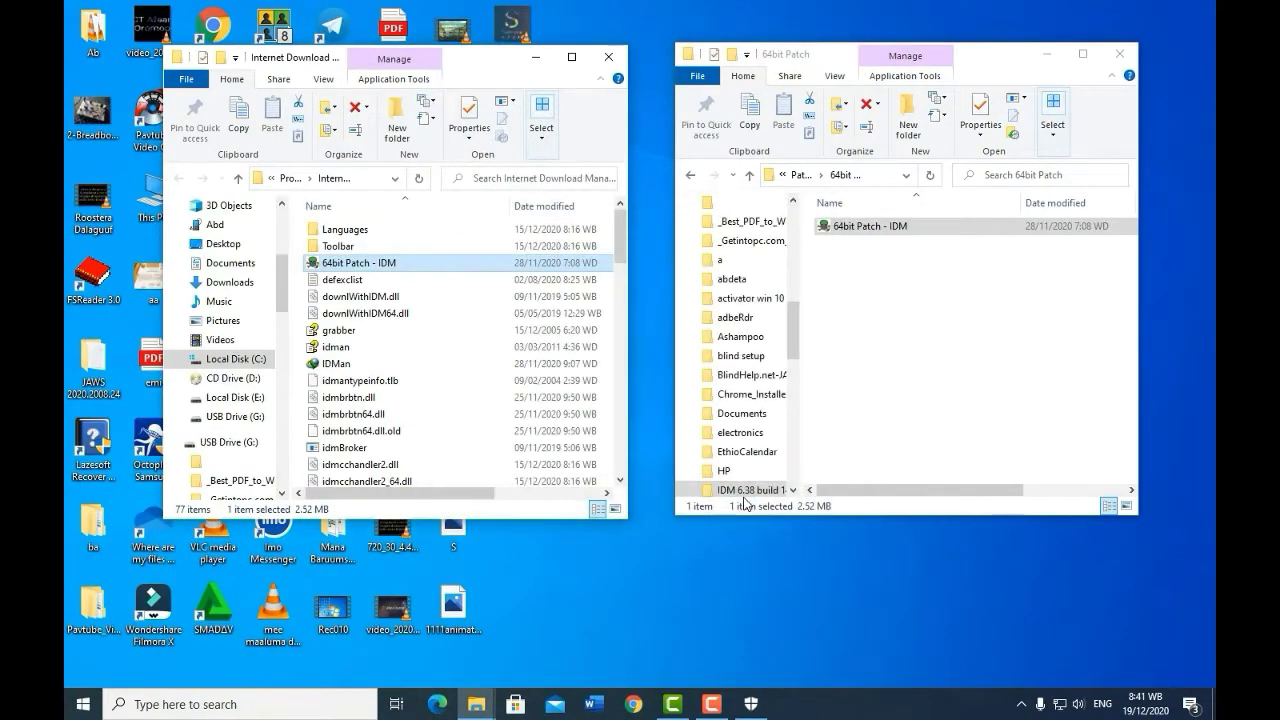
click(606, 58)
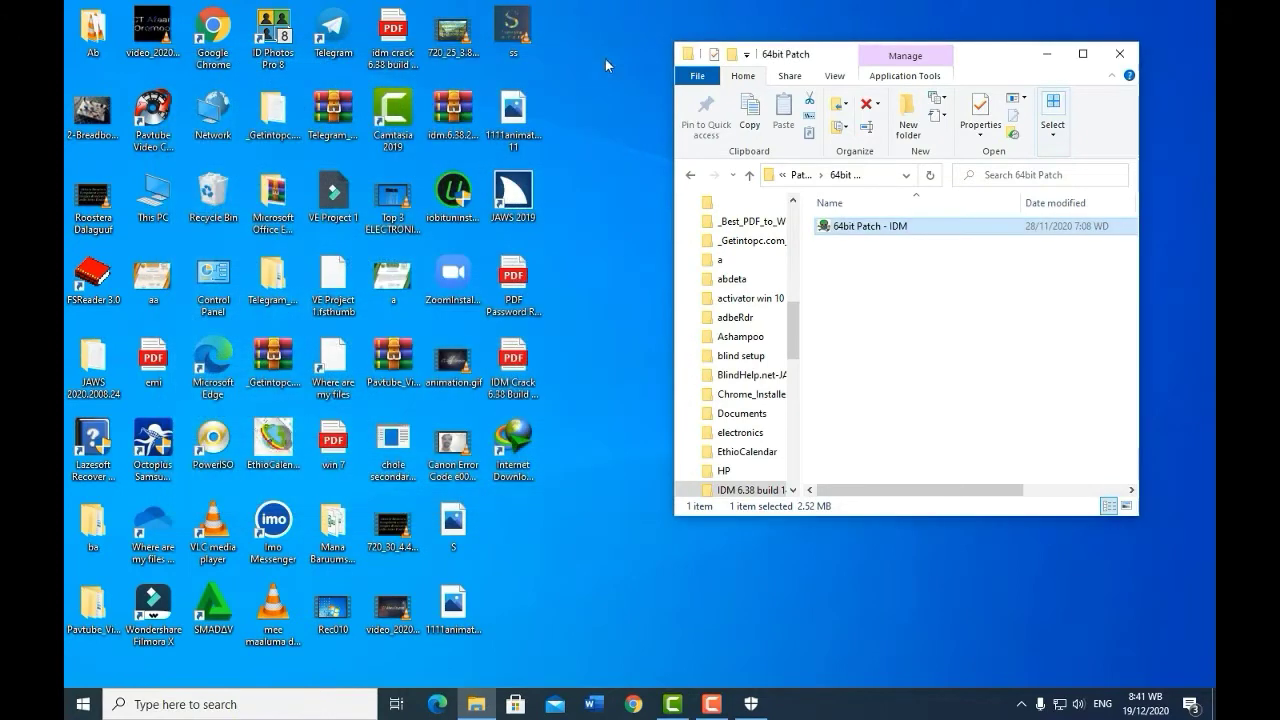
click(1120, 53)
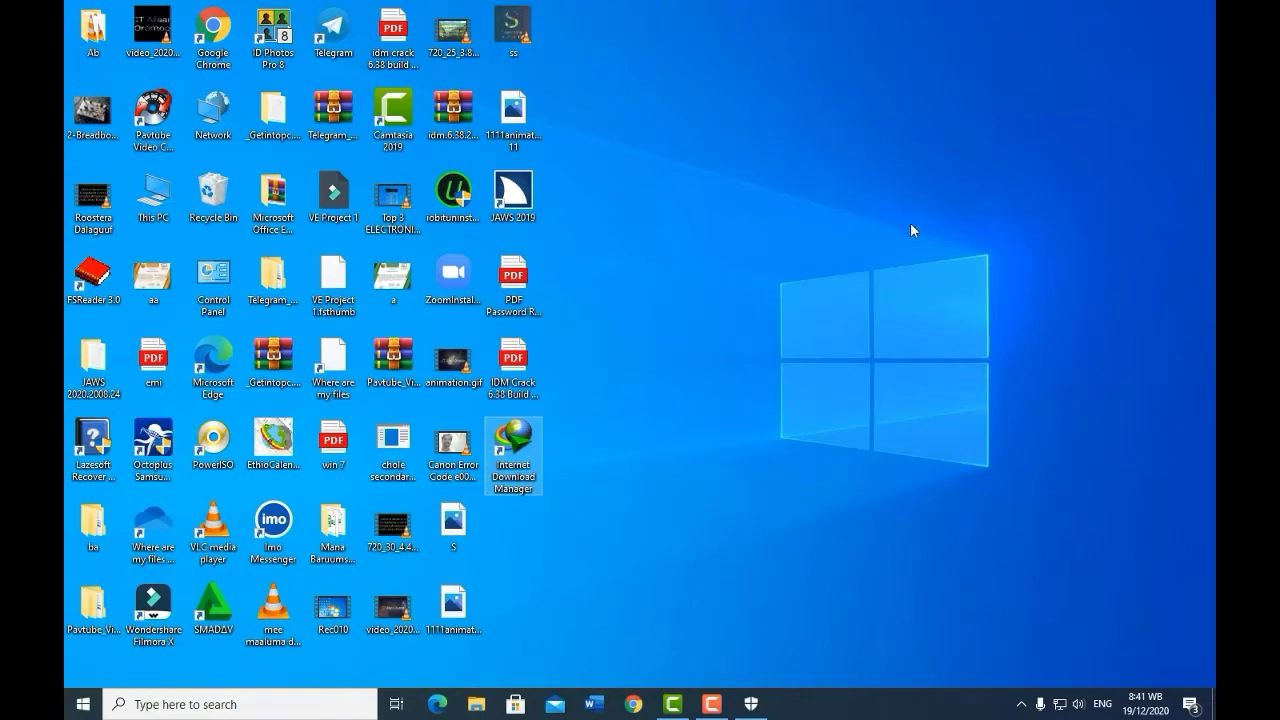
- Open Google Chrome's extensions page, enable the IDM Integration Module extension, and close its welcome page
right_click(215, 24)
click(241, 35)
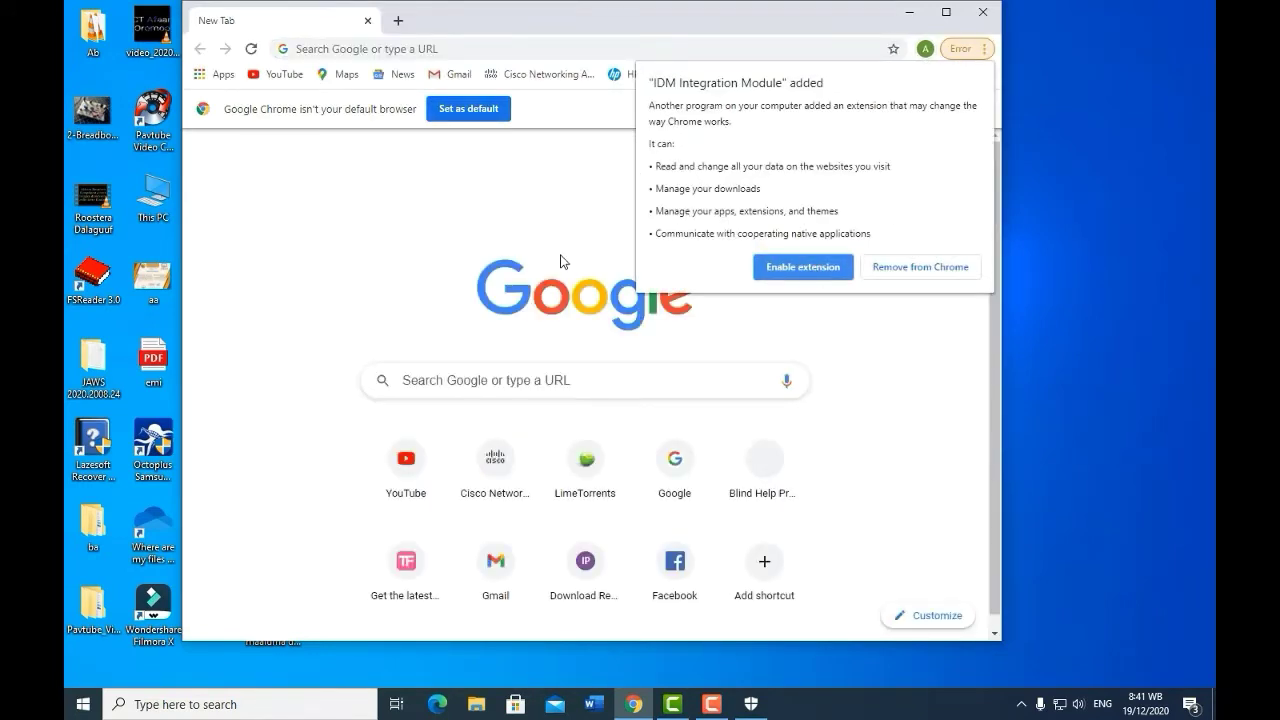
click(487, 209)
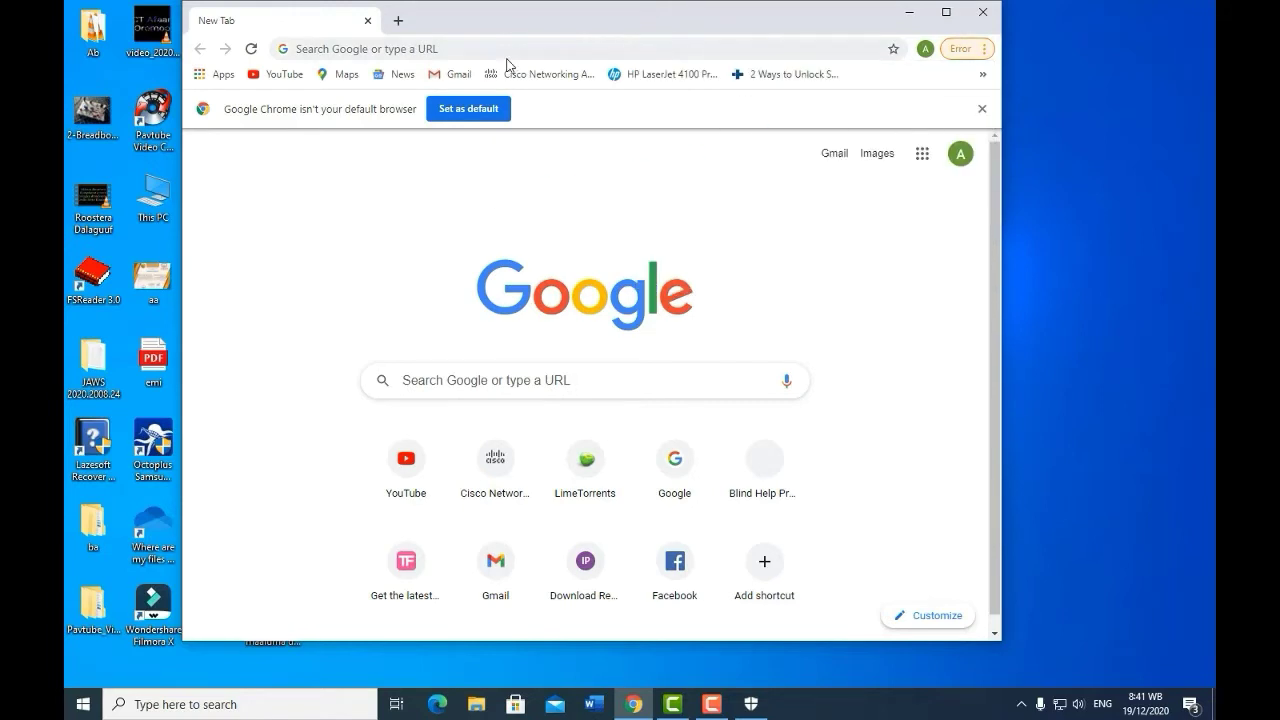
click(985, 50)
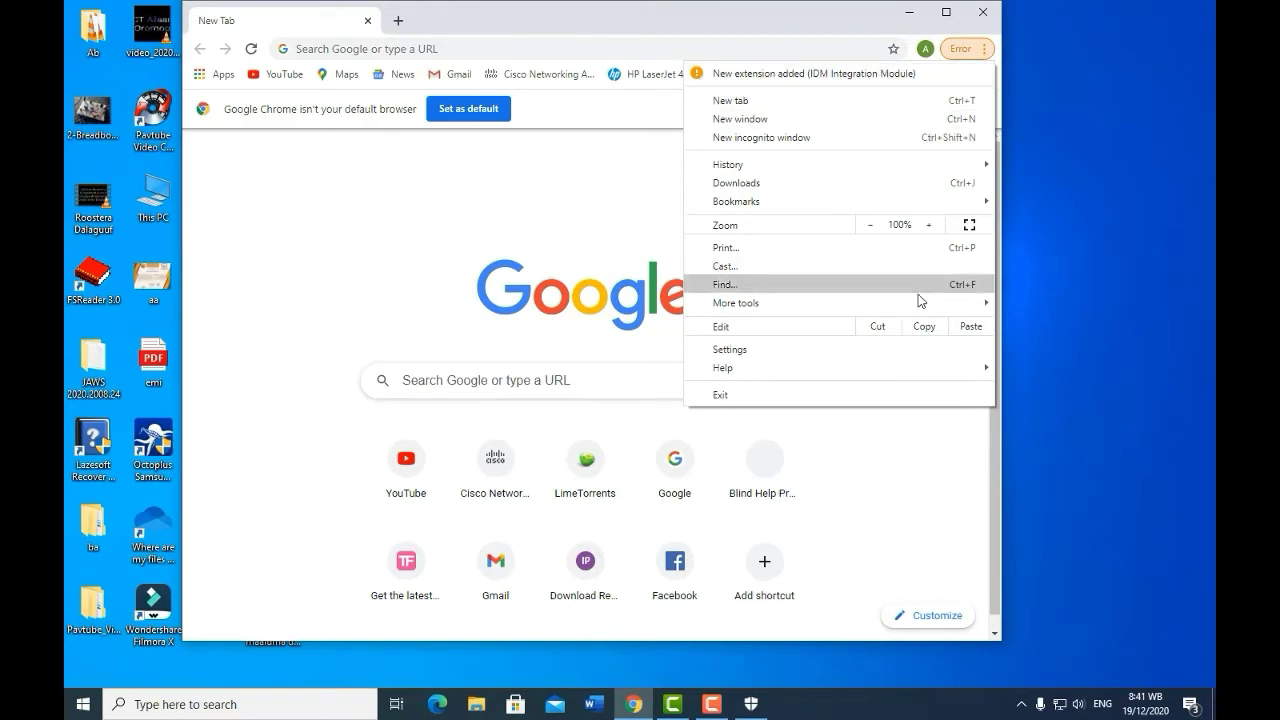
mouse_move(888, 310)
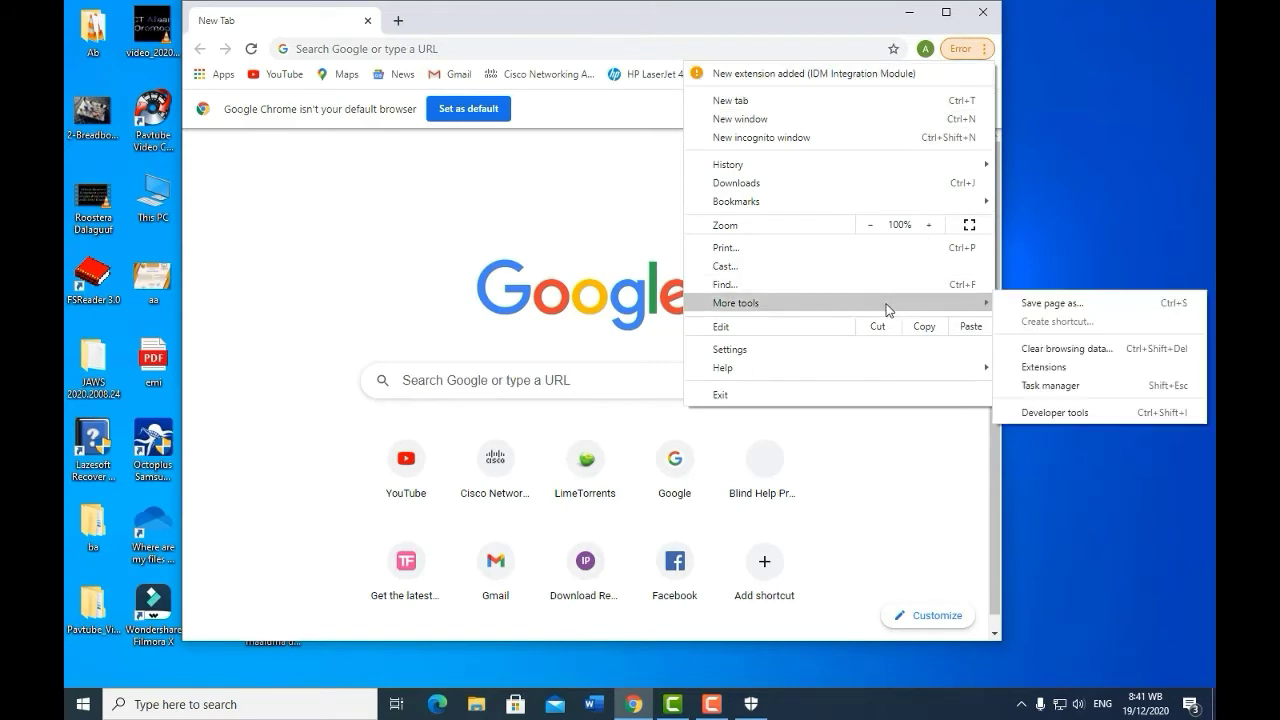
click(1041, 369)
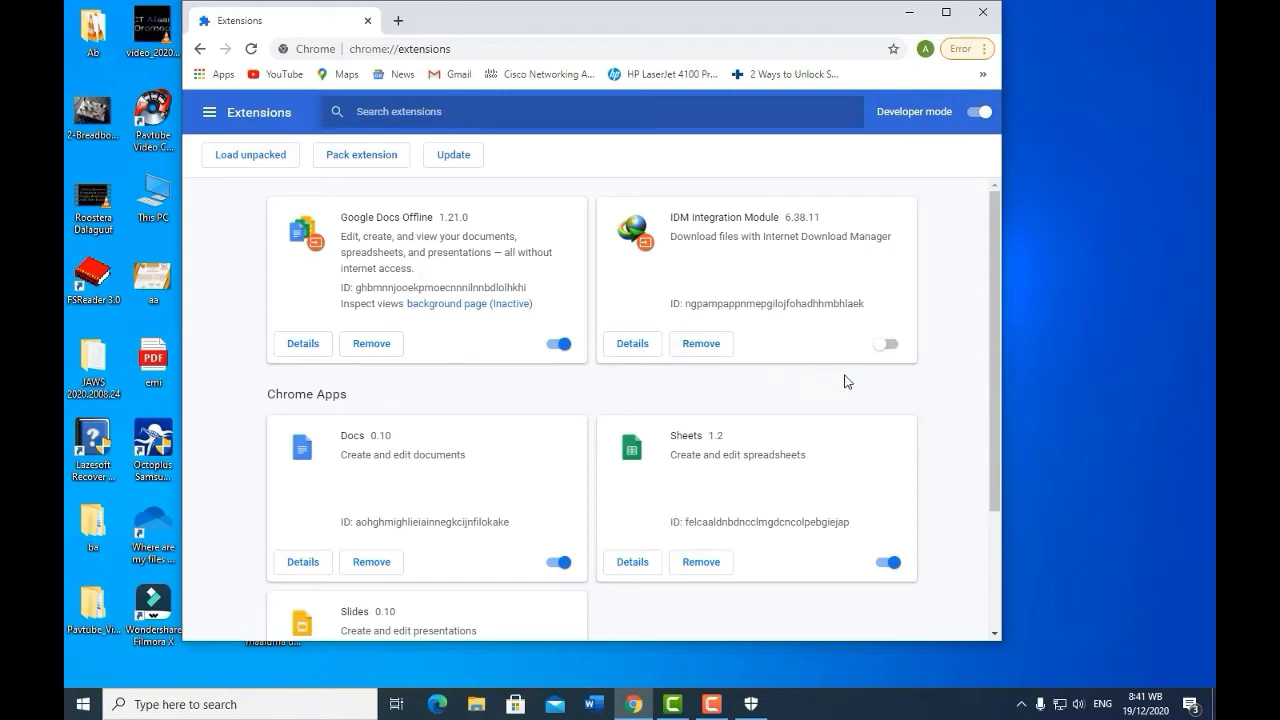
click(890, 344)
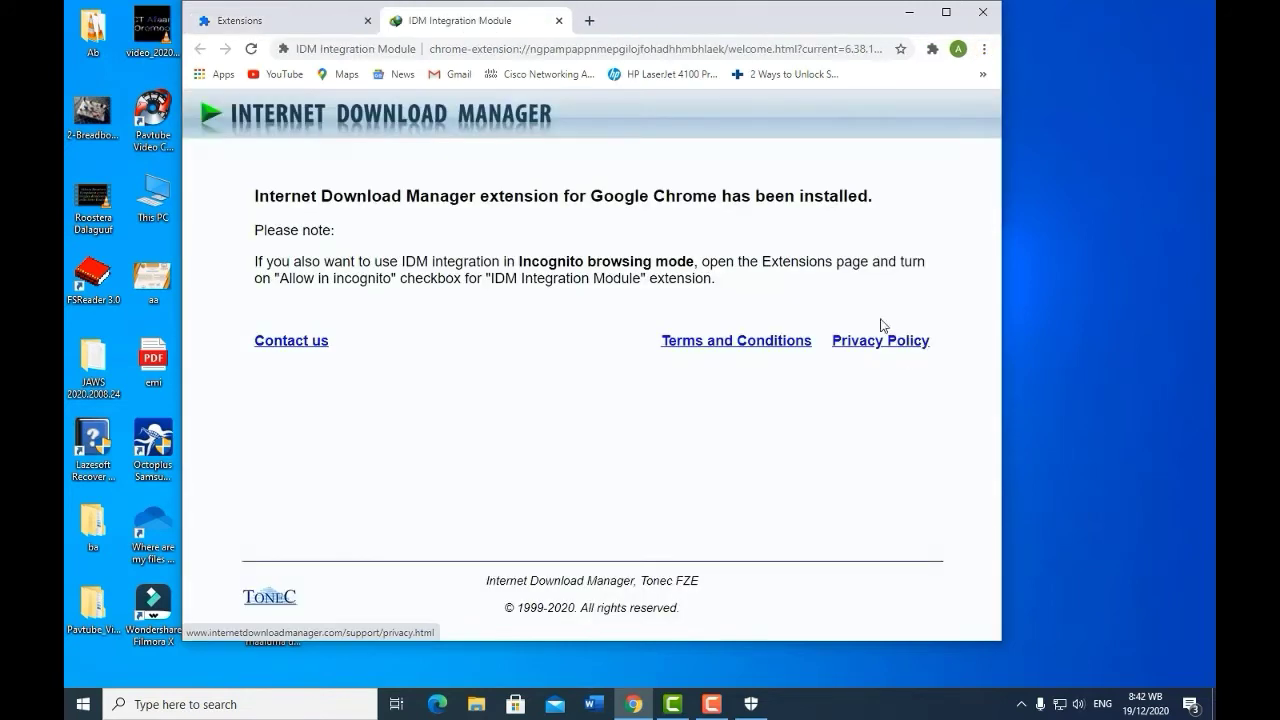
click(558, 21)
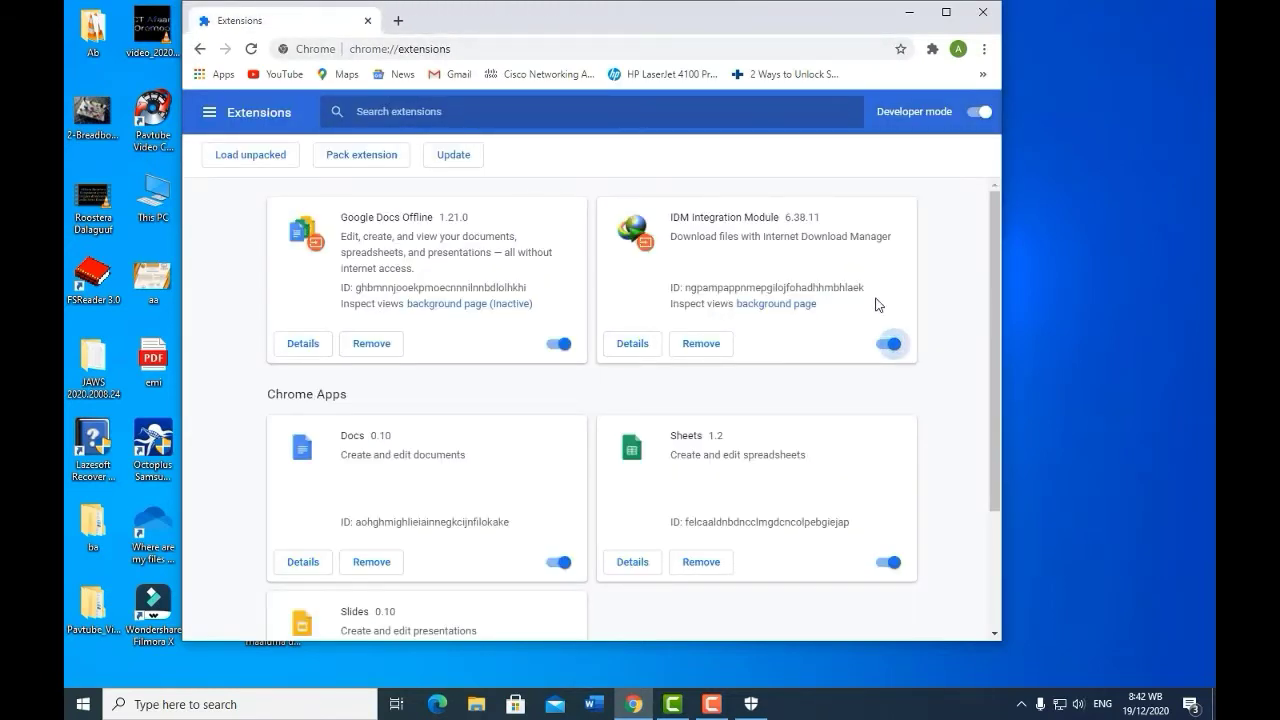
- Replace the Extensions page with a new tab, and close and reopen Google Chrome
click(398, 21)
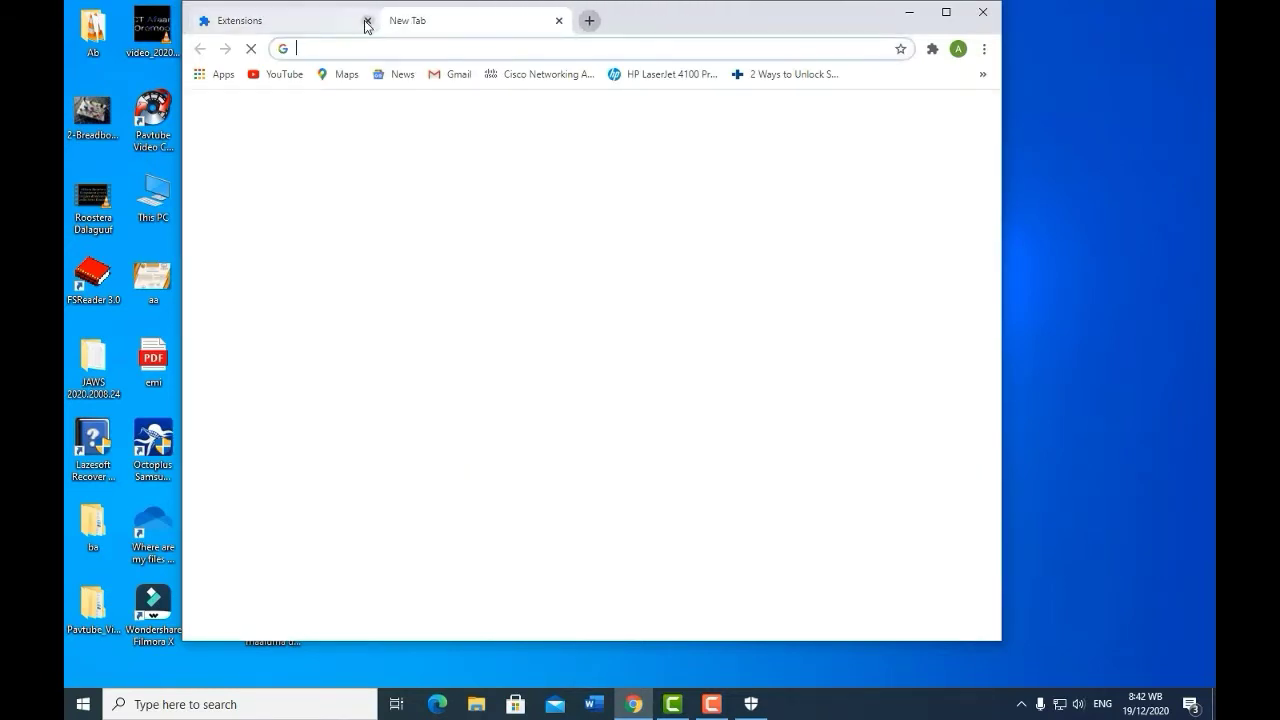
click(368, 21)
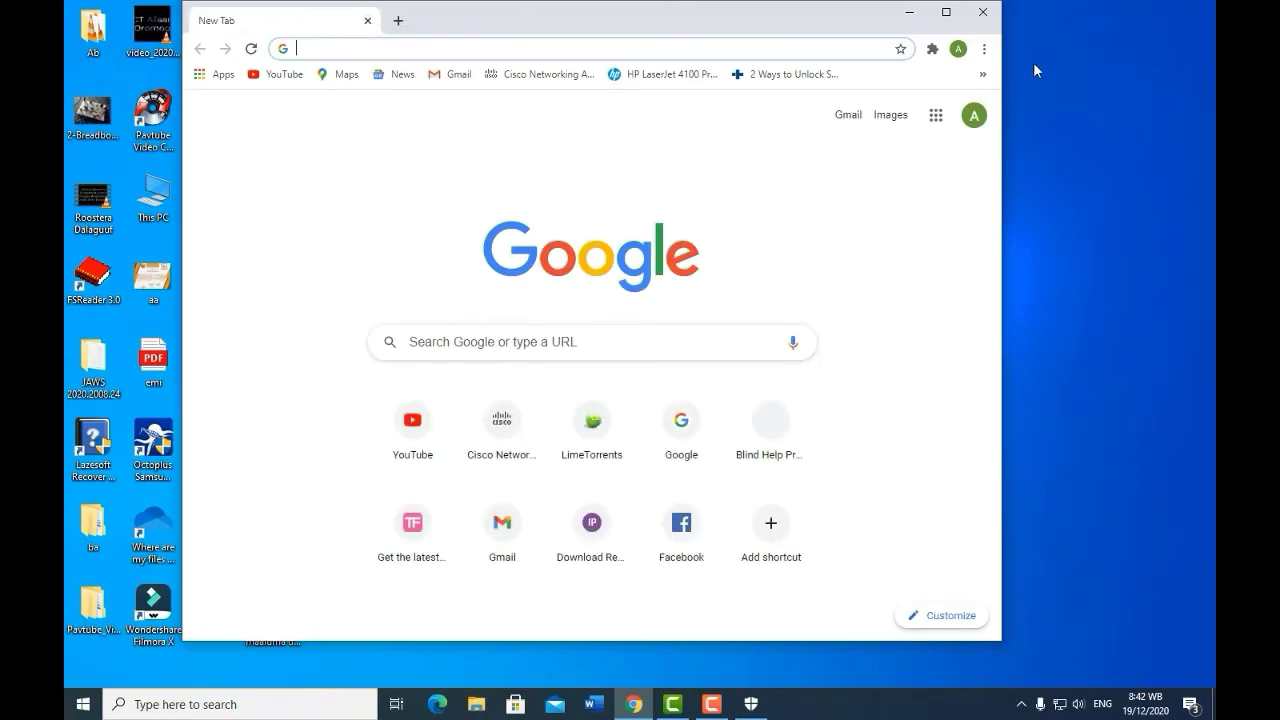
click(983, 12)
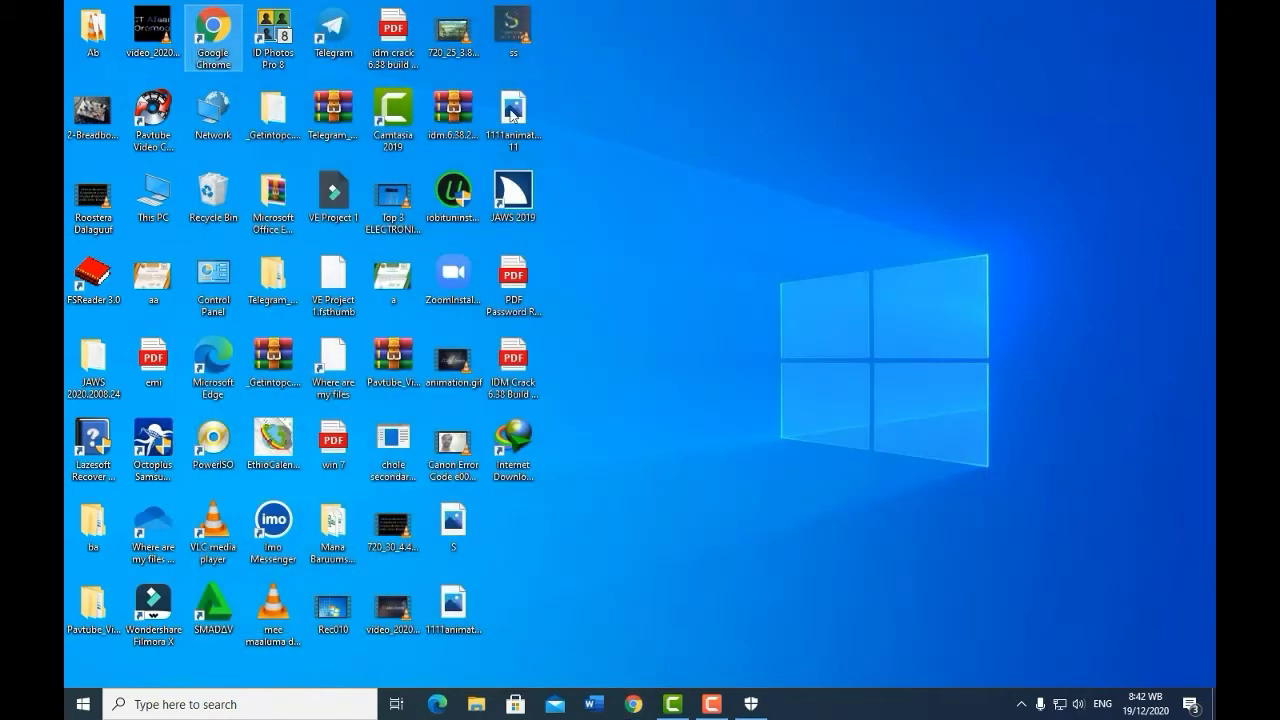
double_click(217, 34)
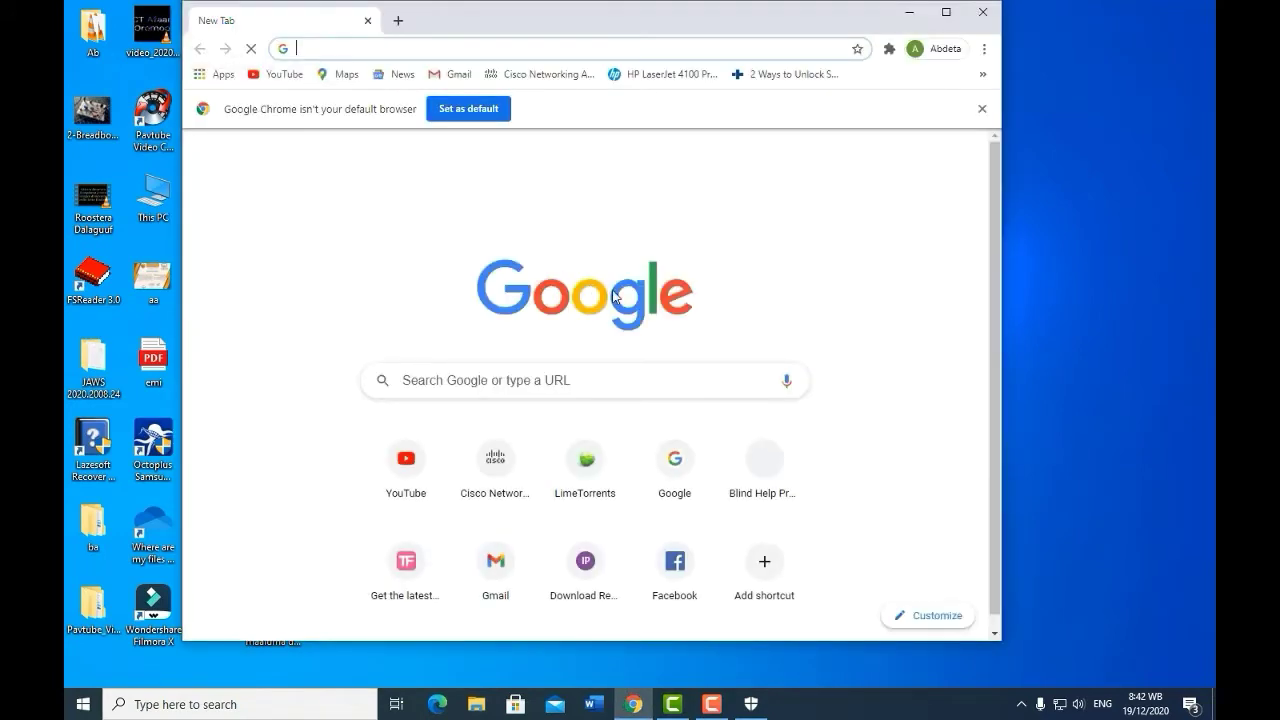
- Open the BULLOO Oromo Music mix on YouTube and choose the MP4 720p HD version for download with IDM
click(414, 466)
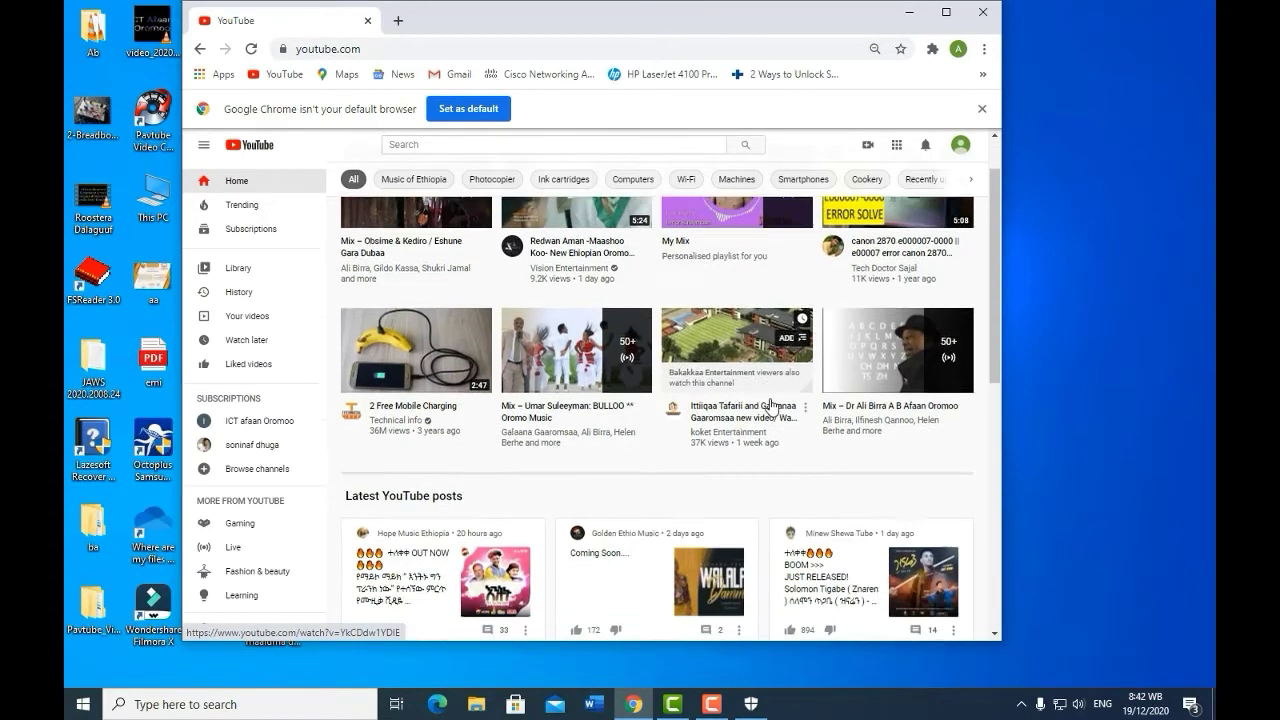
scroll(767, 402, down, 2)
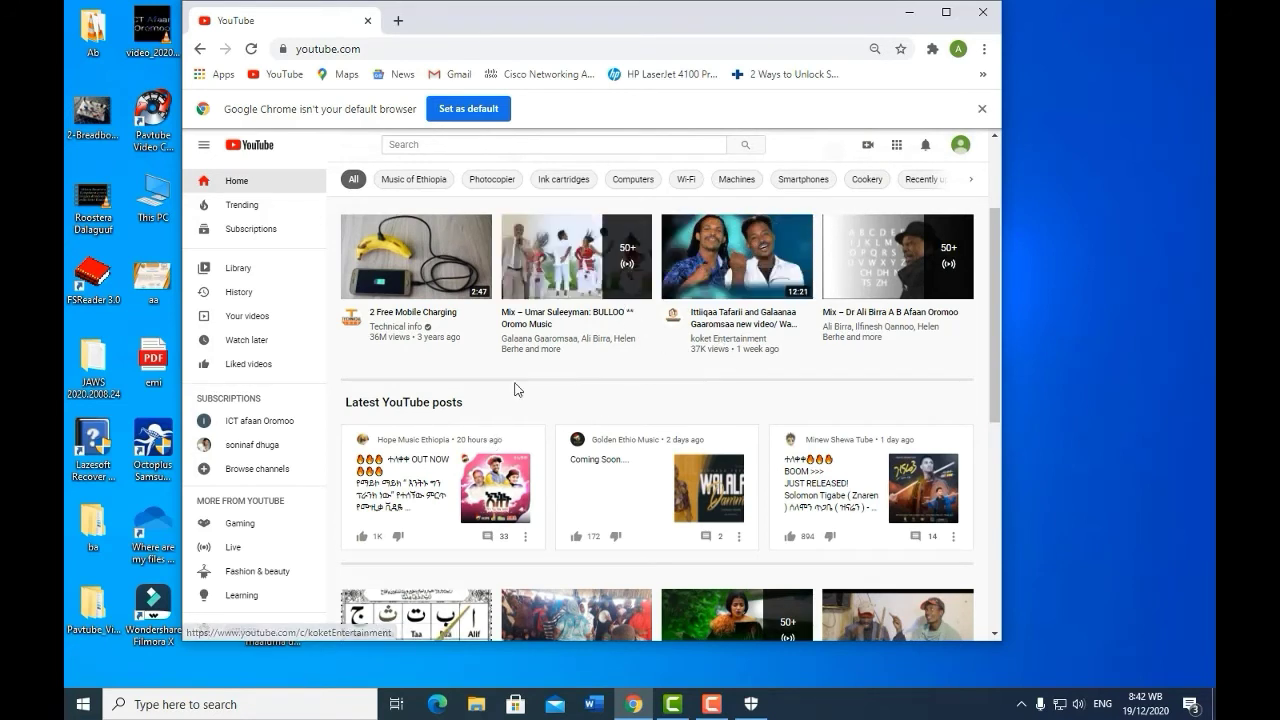
click(553, 266)
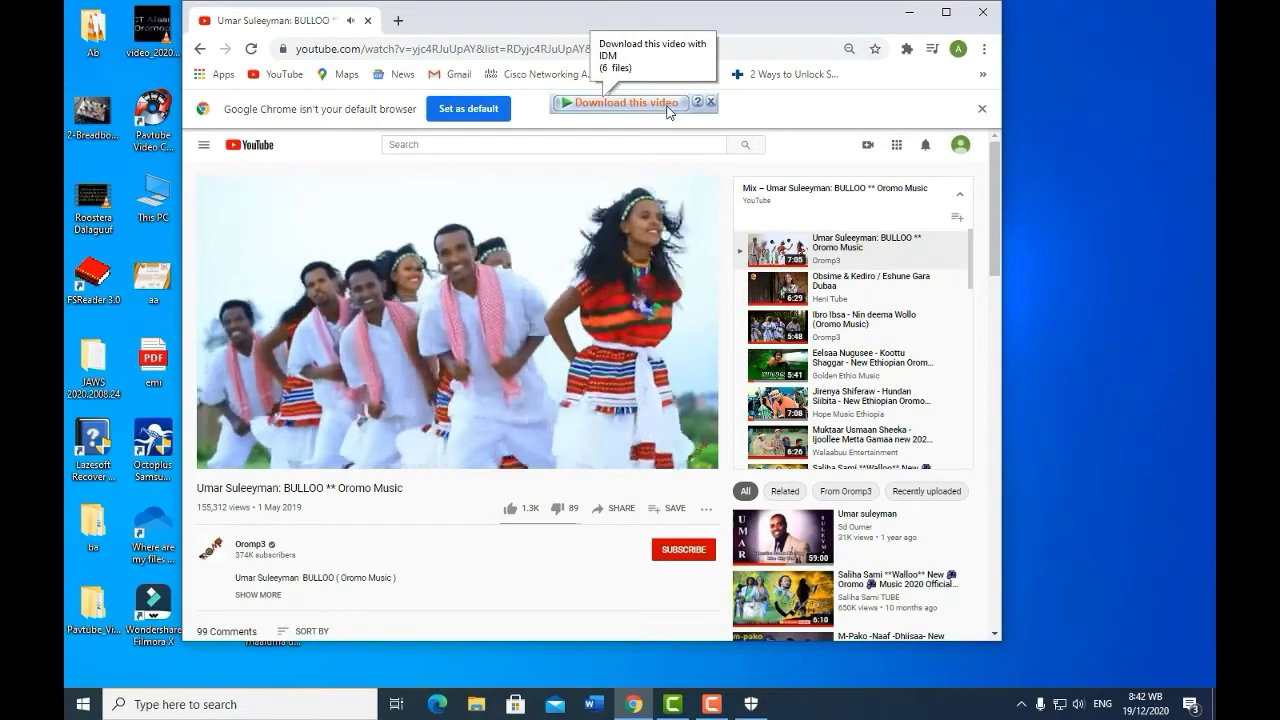
click(663, 106)
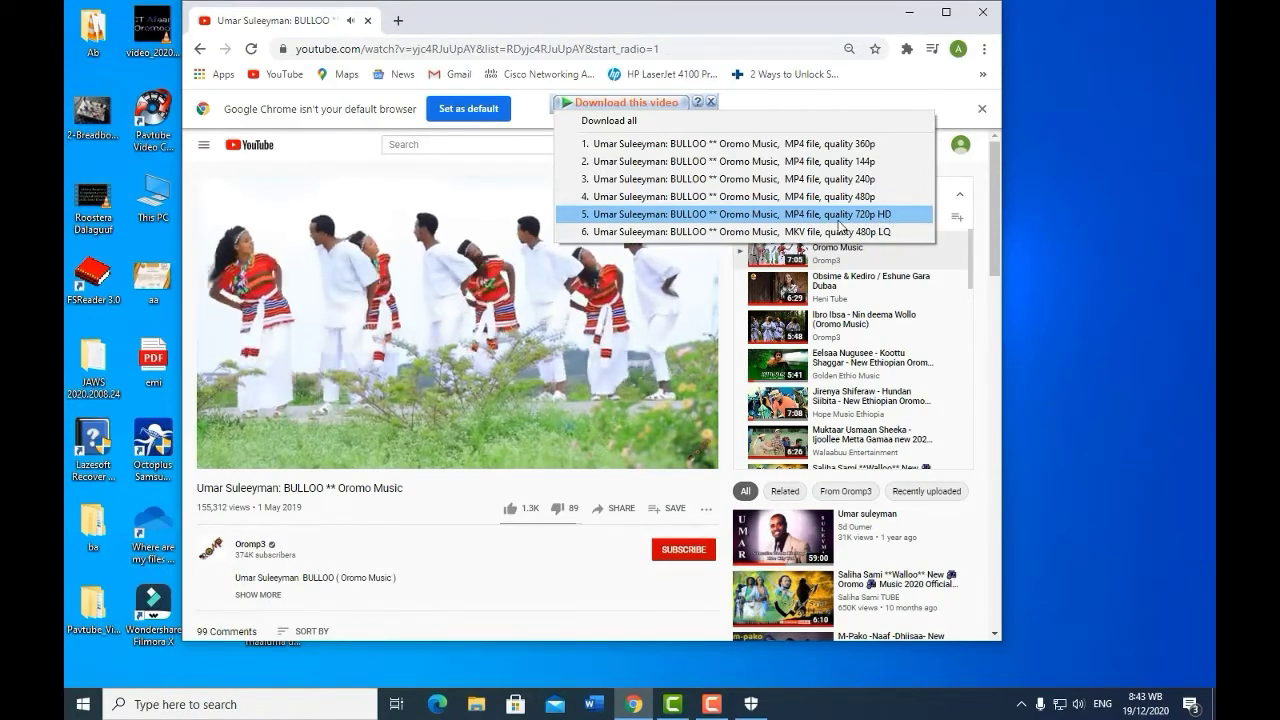
click(838, 222)
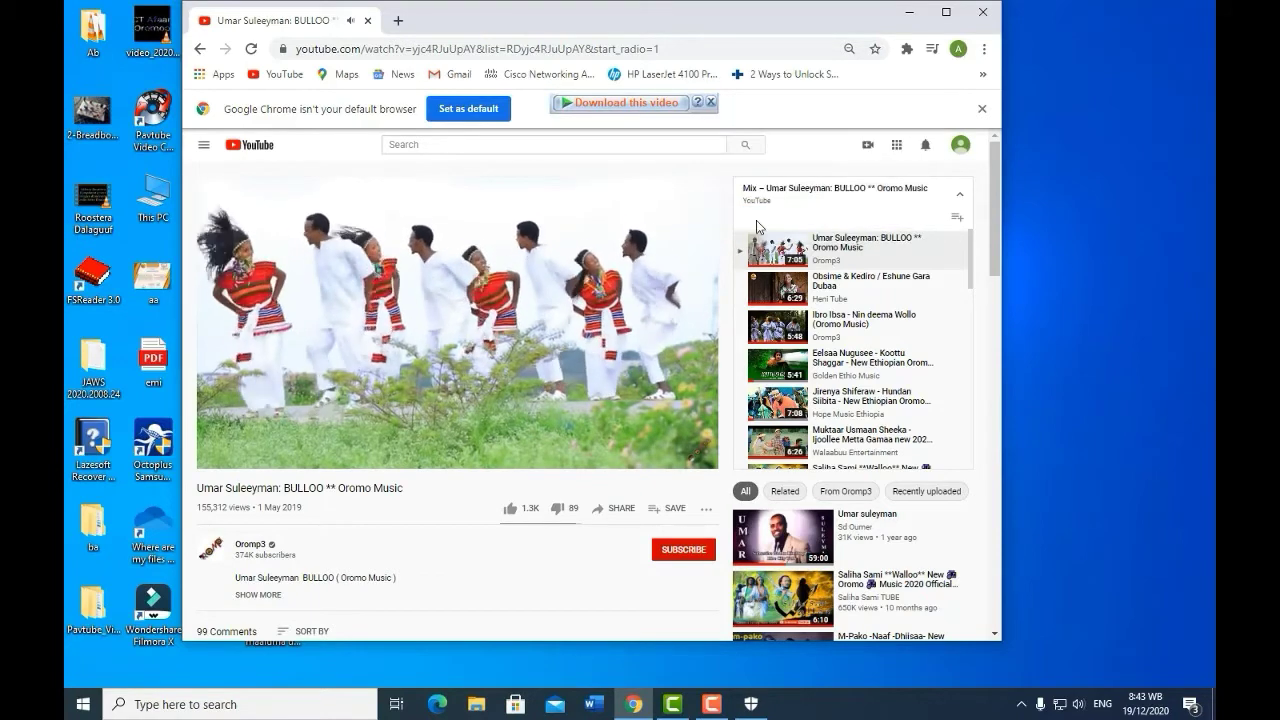